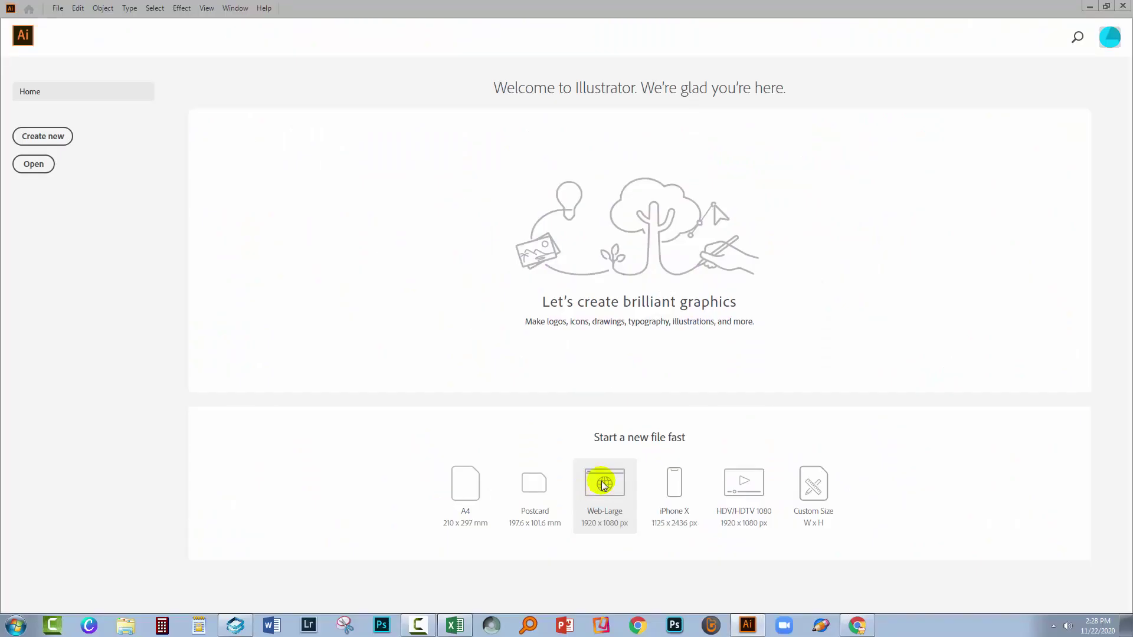
# Step: Create a Web-Large document and draw a 179 px circle near the artboard centre
pyautogui.click(603, 488)
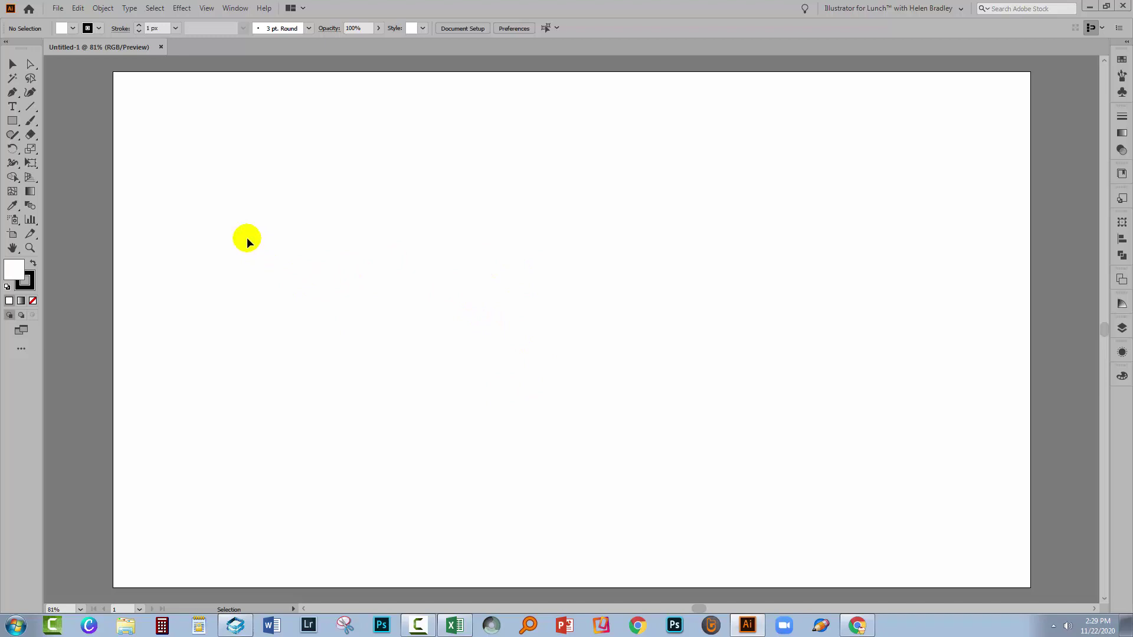
pyautogui.moveTo(13, 122); pyautogui.dragTo(62, 147)
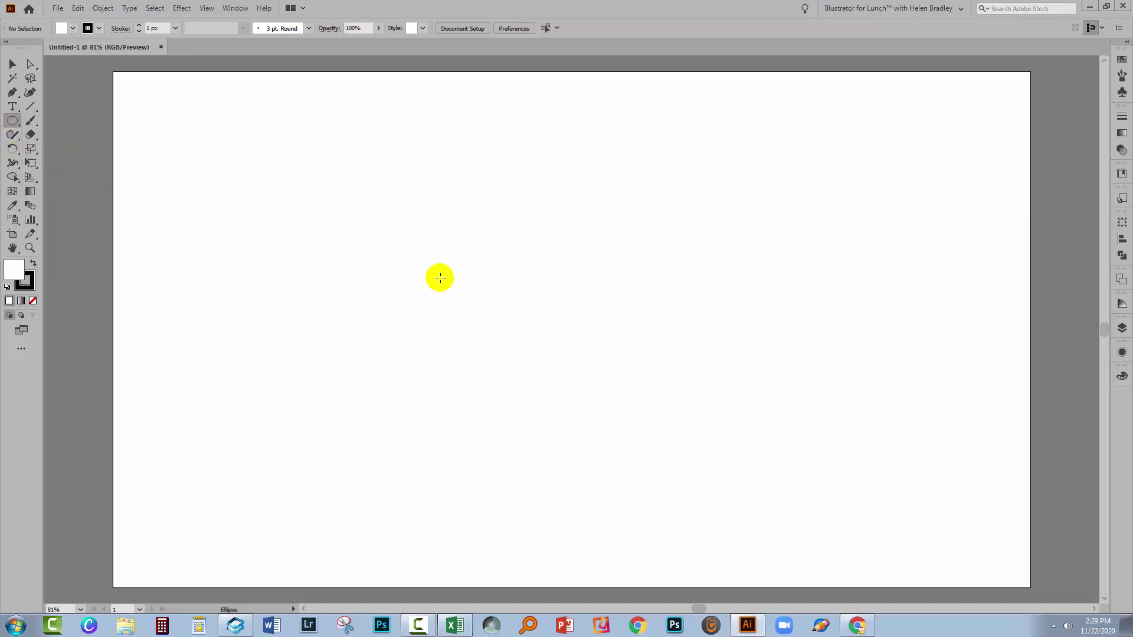
pyautogui.moveTo(459, 223); pyautogui.dragTo(544, 309)
# Step: Give the circle a solid black fill and no stroke
pyautogui.click(33, 264)
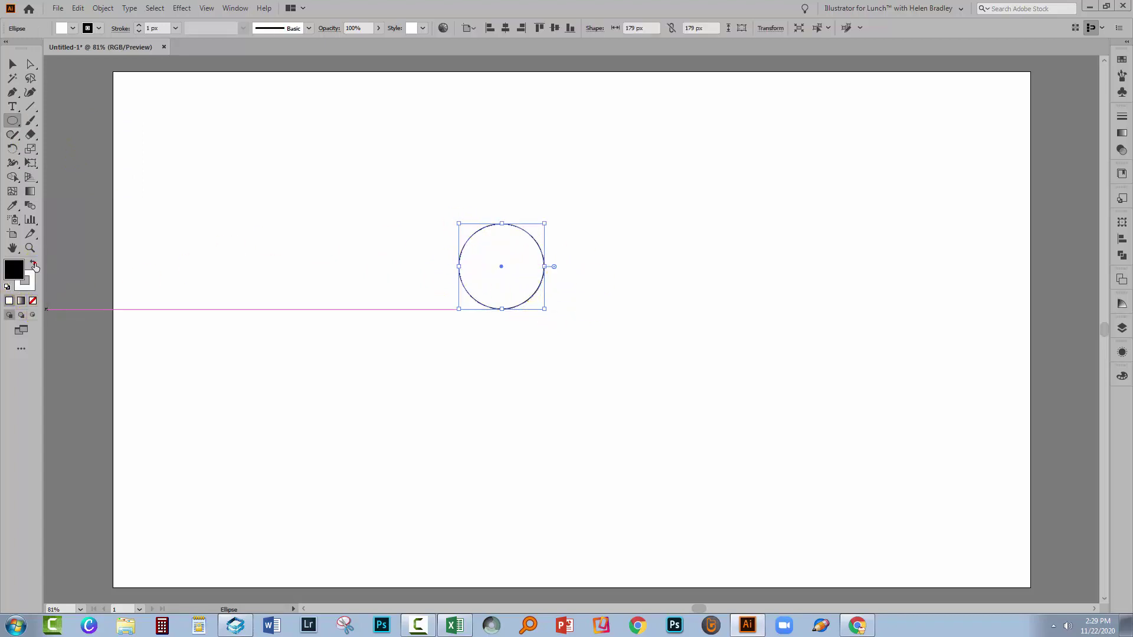
pyautogui.click(24, 283)
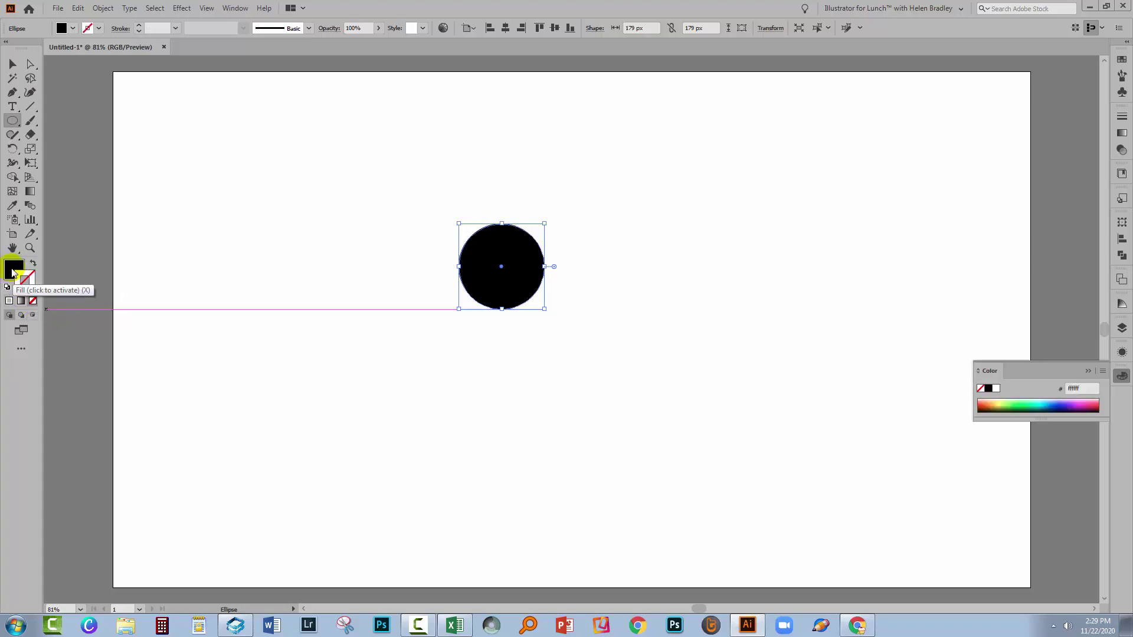
pyautogui.click(33, 301)
pyautogui.click(1088, 371)
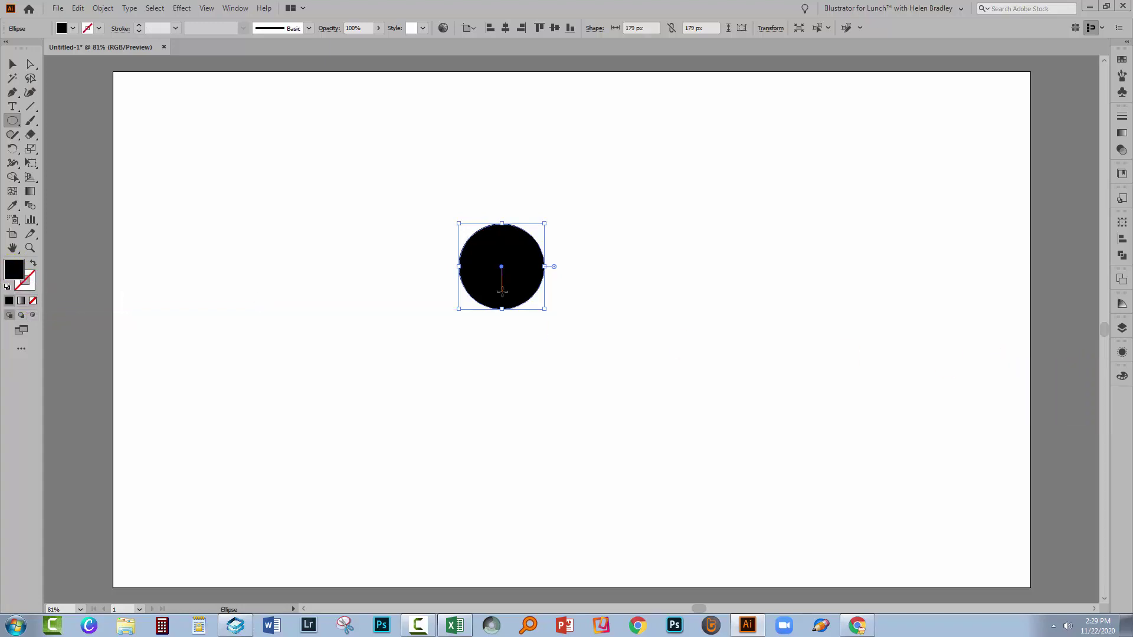
# Step: Turn the black circle into a new pattern with Object > Pattern > Make
pyautogui.click(100, 8)
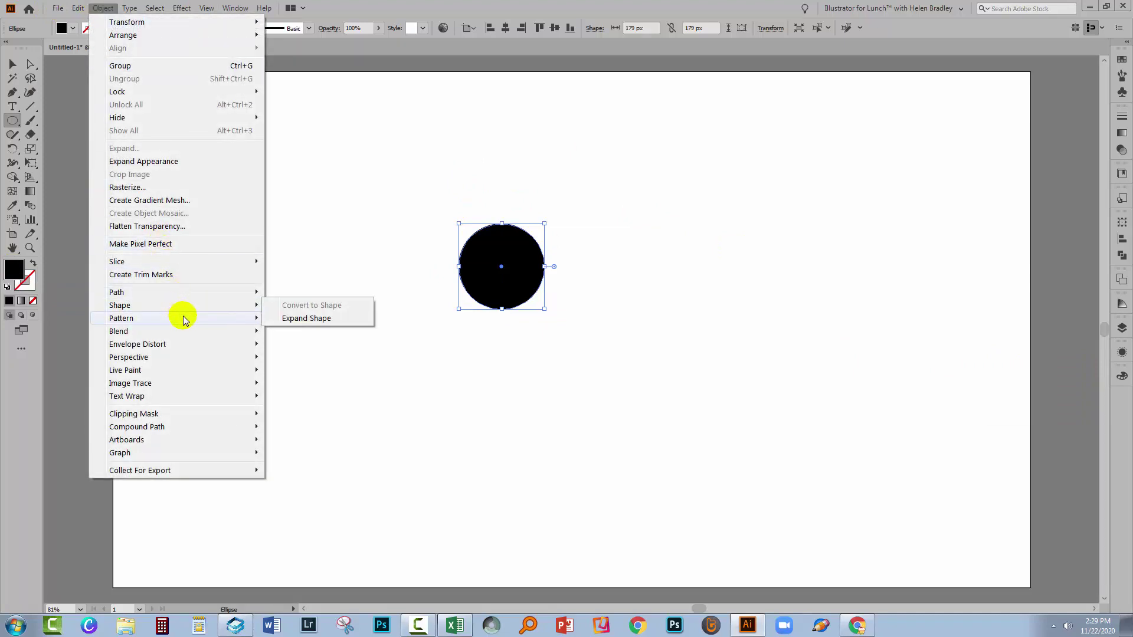
pyautogui.moveTo(188, 318)
pyautogui.click(298, 319)
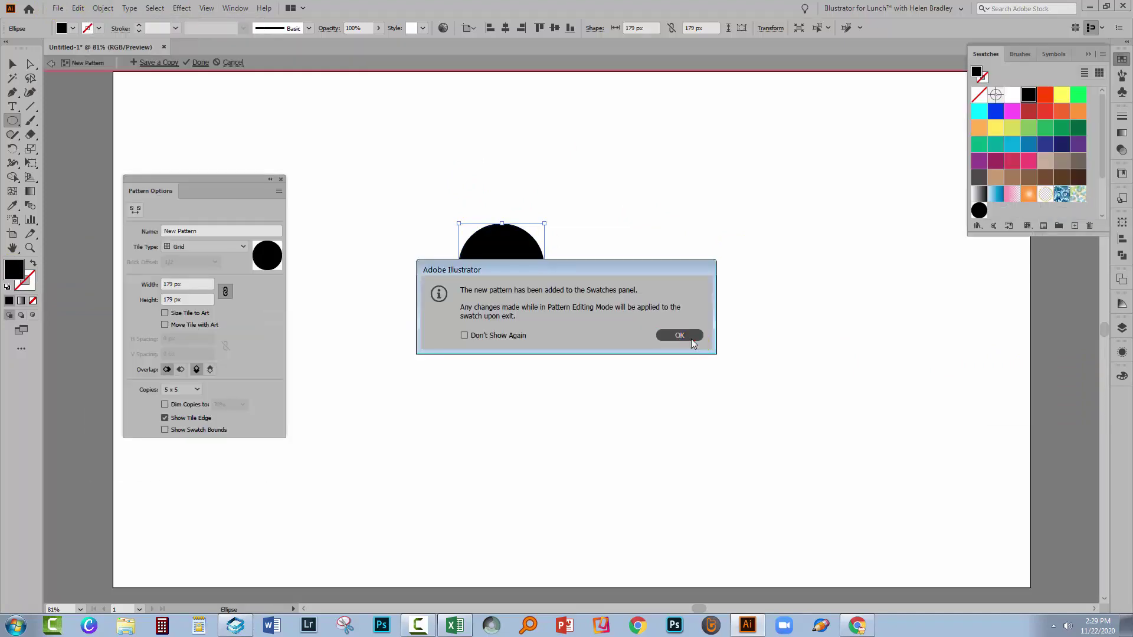
pyautogui.click(666, 334)
# Step: Set the pattern tile type to Brick by Row with a 200 px linked width and height
pyautogui.click(189, 247)
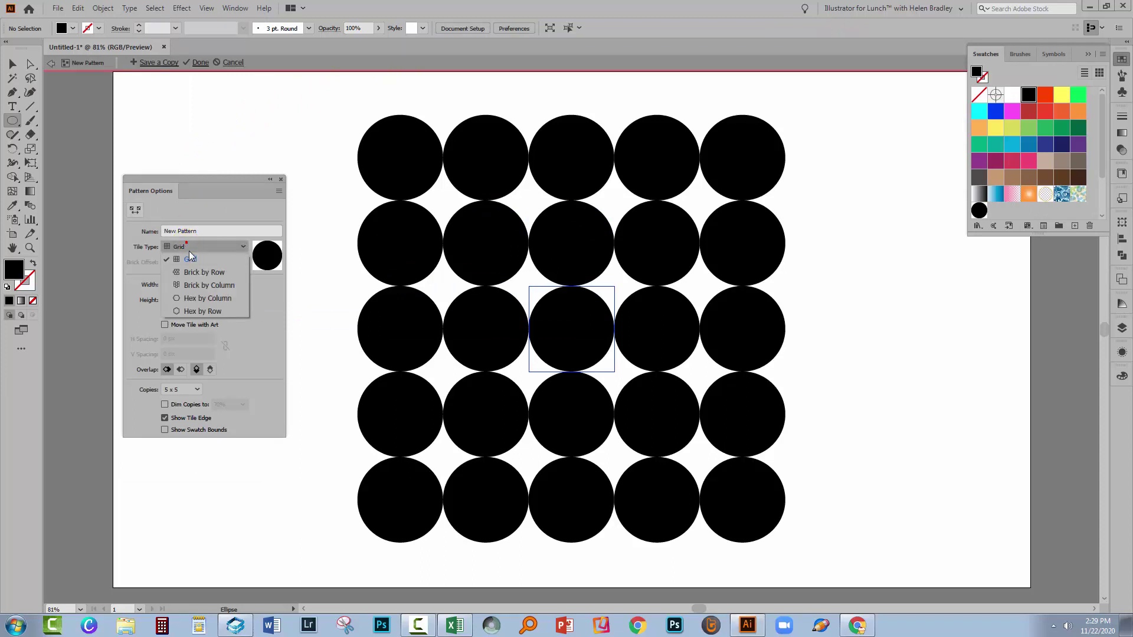
pyautogui.click(202, 274)
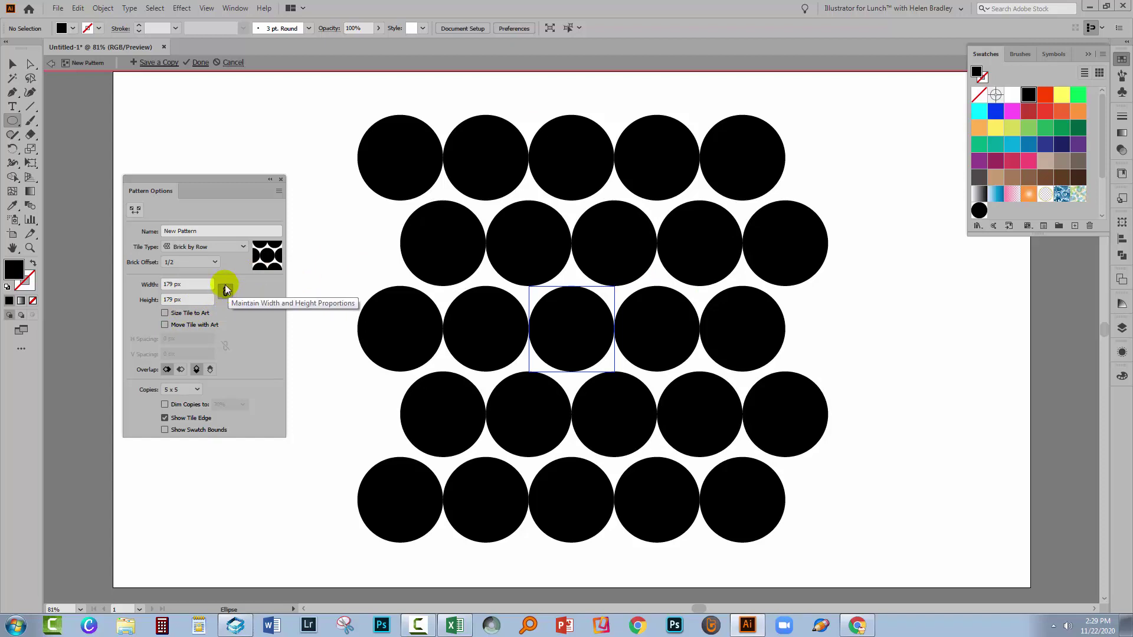
pyautogui.click(190, 286)
pyautogui.click(190, 284)
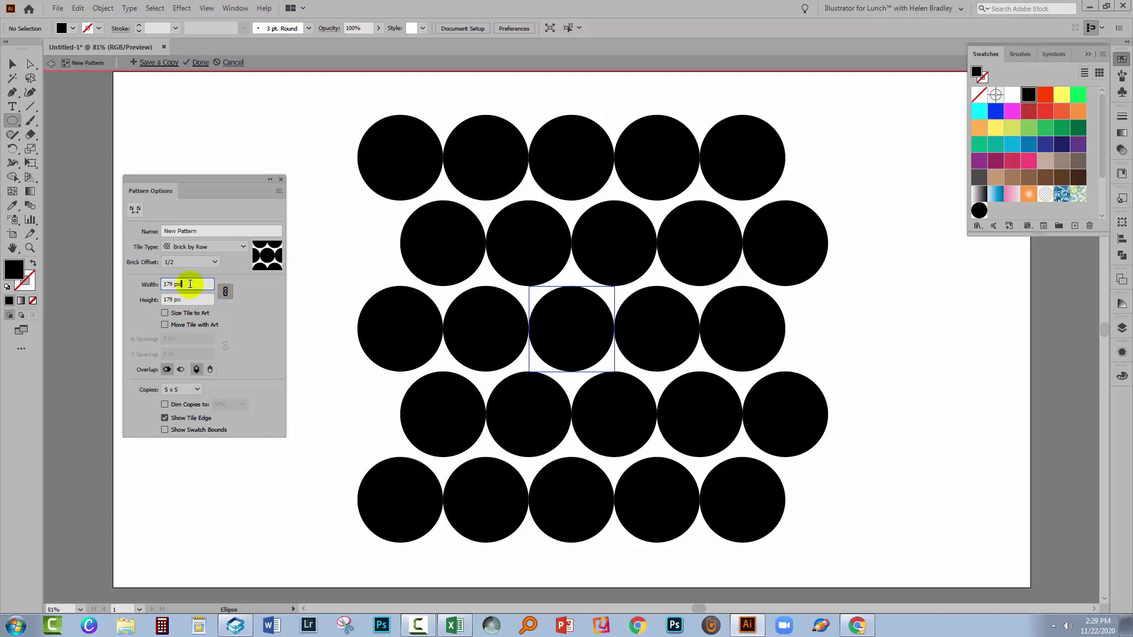
pyautogui.write('200')
pyautogui.press('Return')
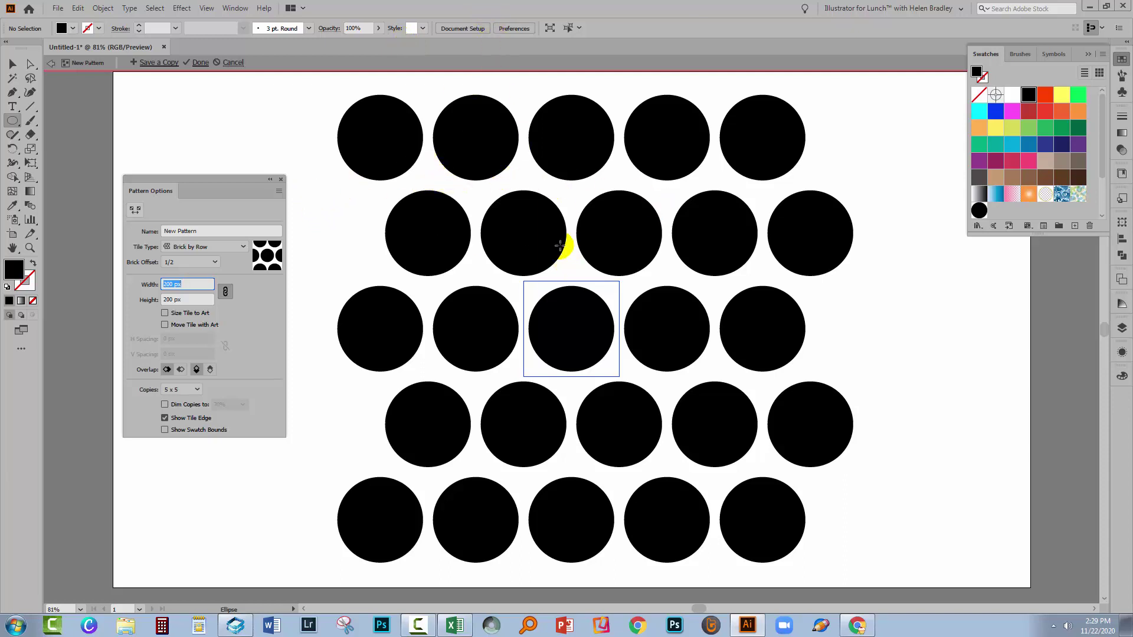
# Step: Finish the pattern and delete the original black circle from the artboard
pyautogui.click(198, 62)
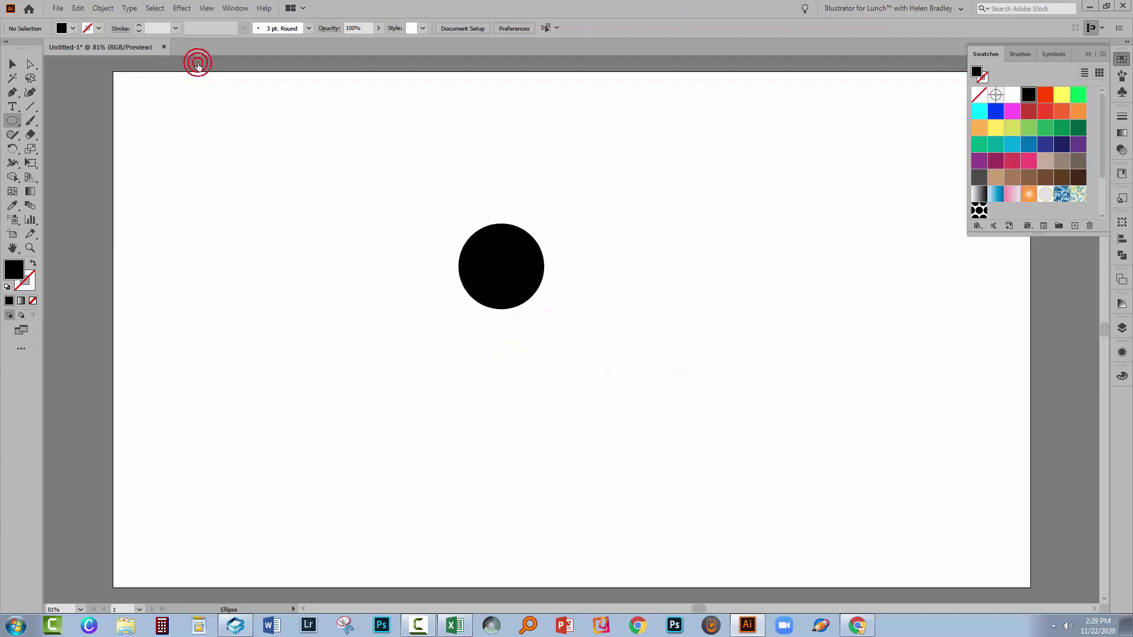
pyautogui.click(13, 64)
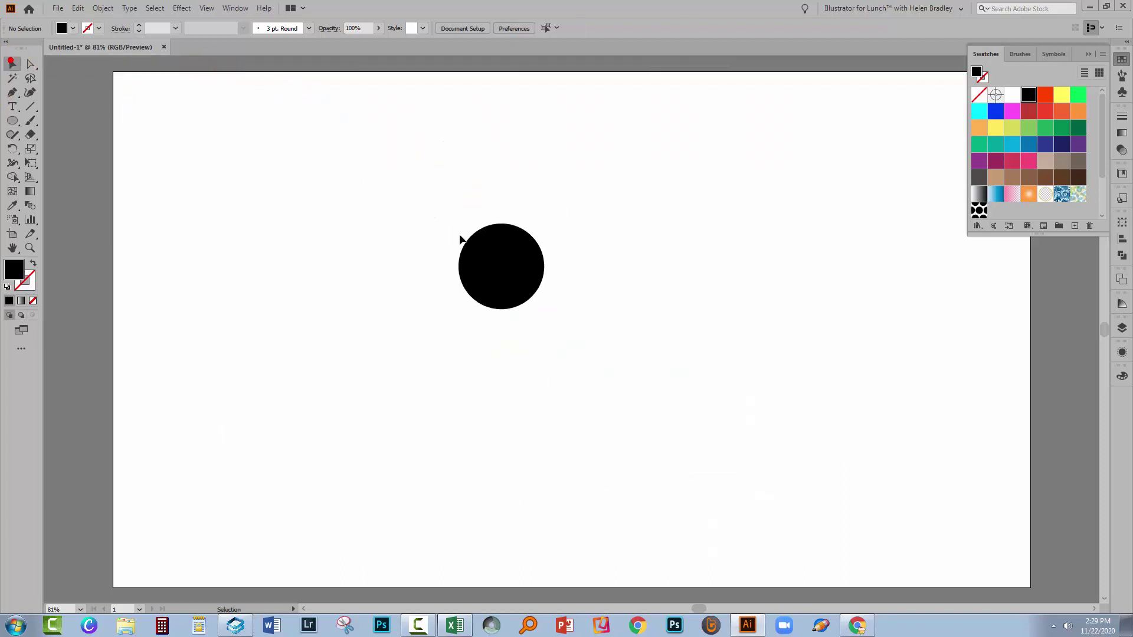
pyautogui.click(505, 253)
pyautogui.press('Delete')
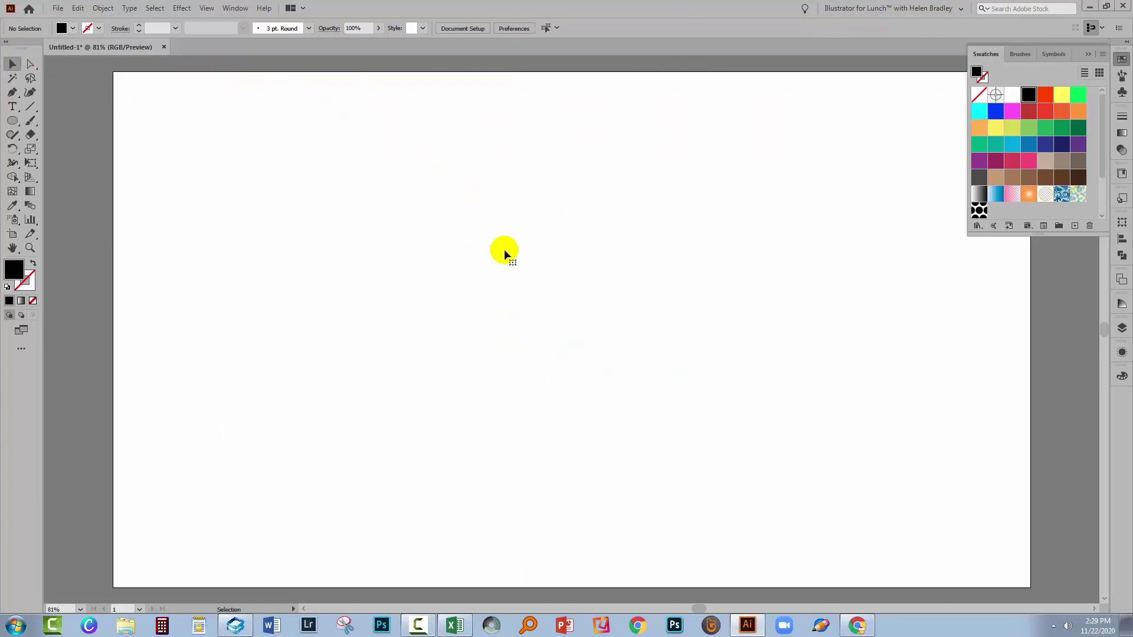
pyautogui.click(1087, 54)
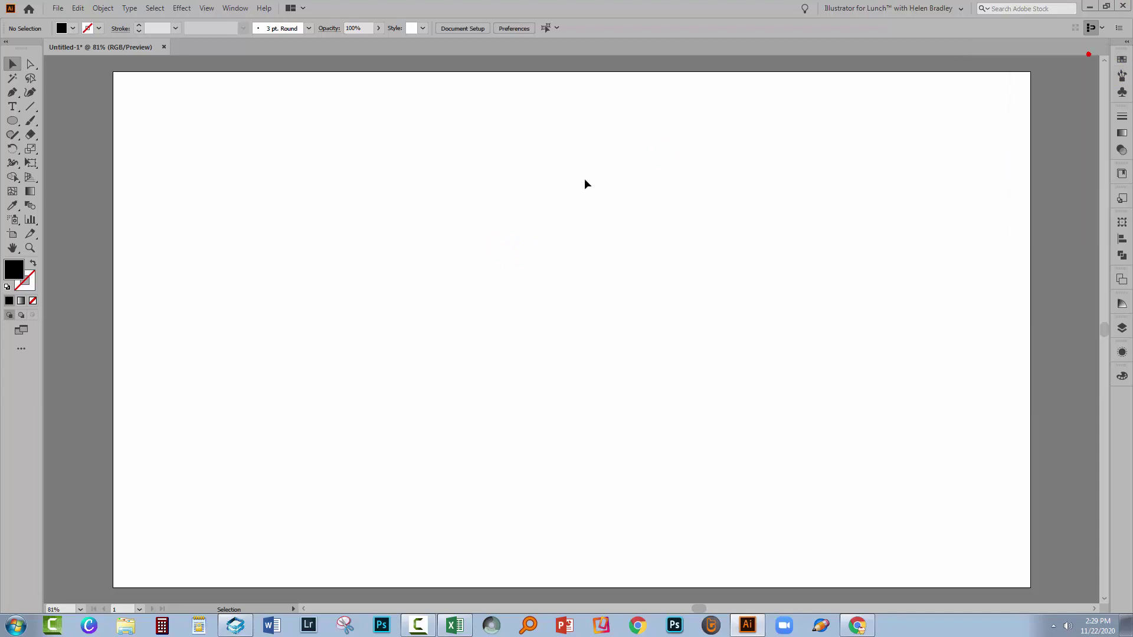
# Step: Start a Rectangle with an exact width of 1920 px and height of 1080 px
pyautogui.click(12, 121)
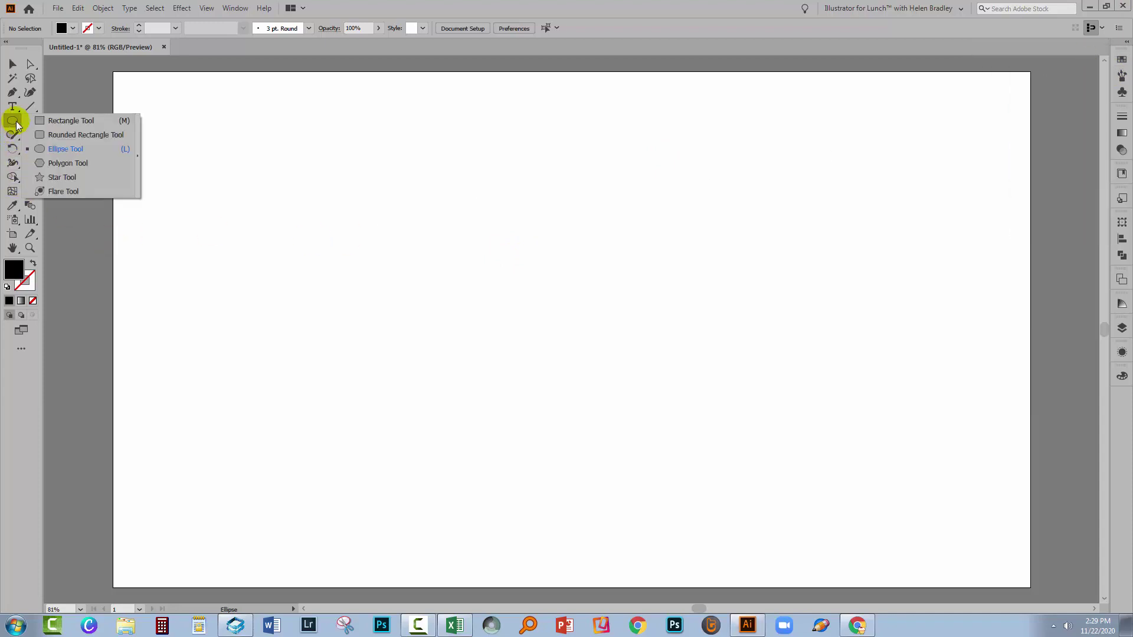
pyautogui.click(74, 121)
pyautogui.click(271, 222)
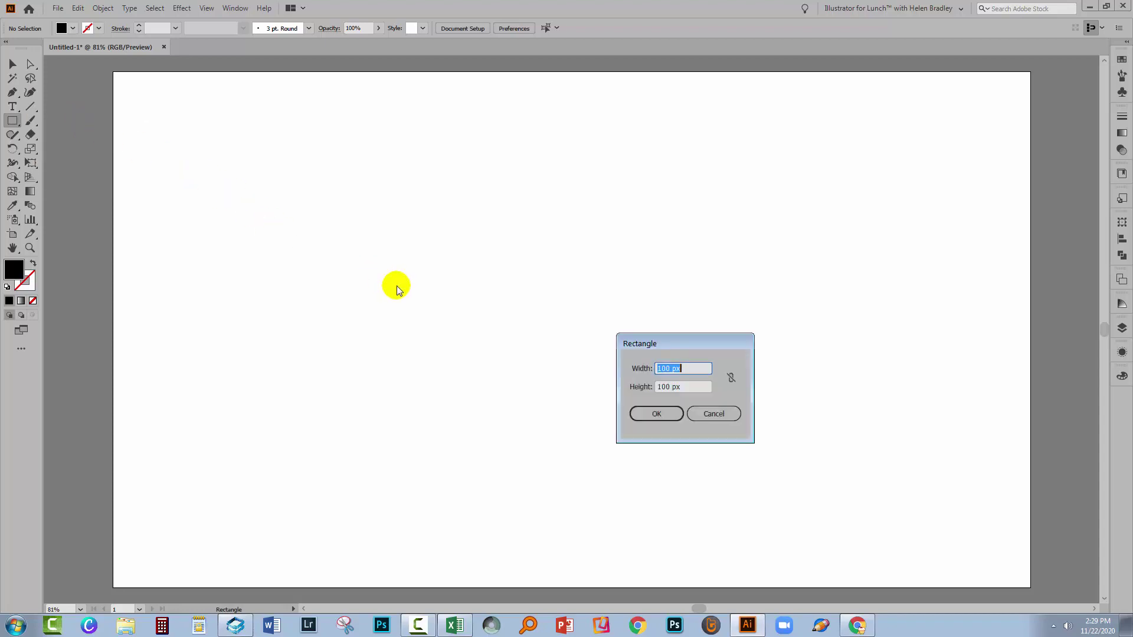
pyautogui.write('1920')
pyautogui.press('Tab')
pyautogui.write('1')
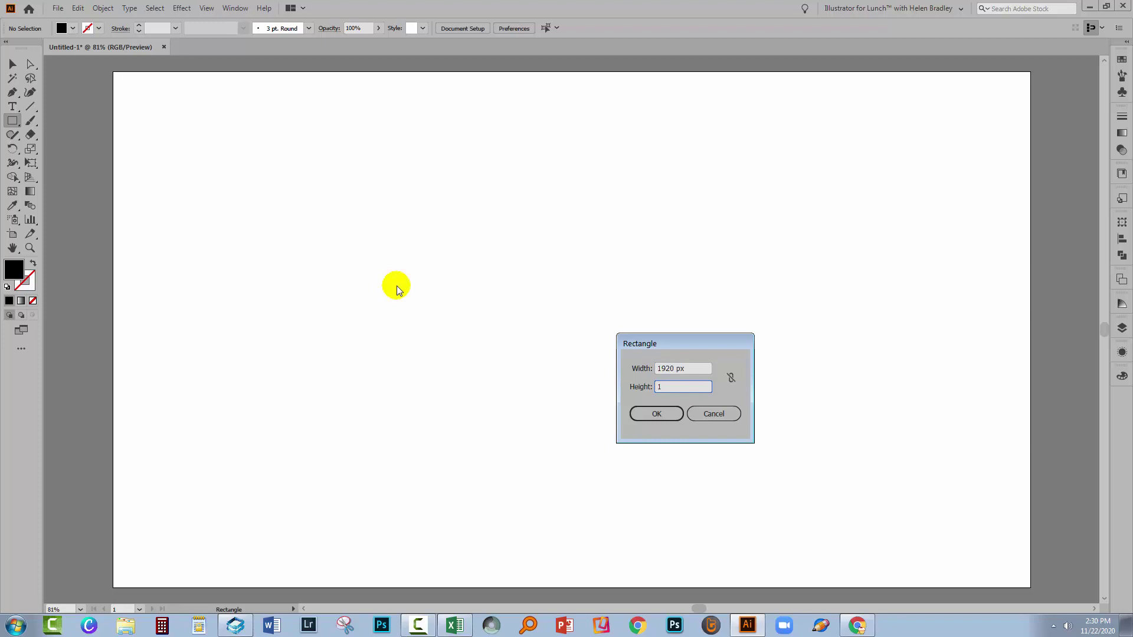
pyautogui.write('080')
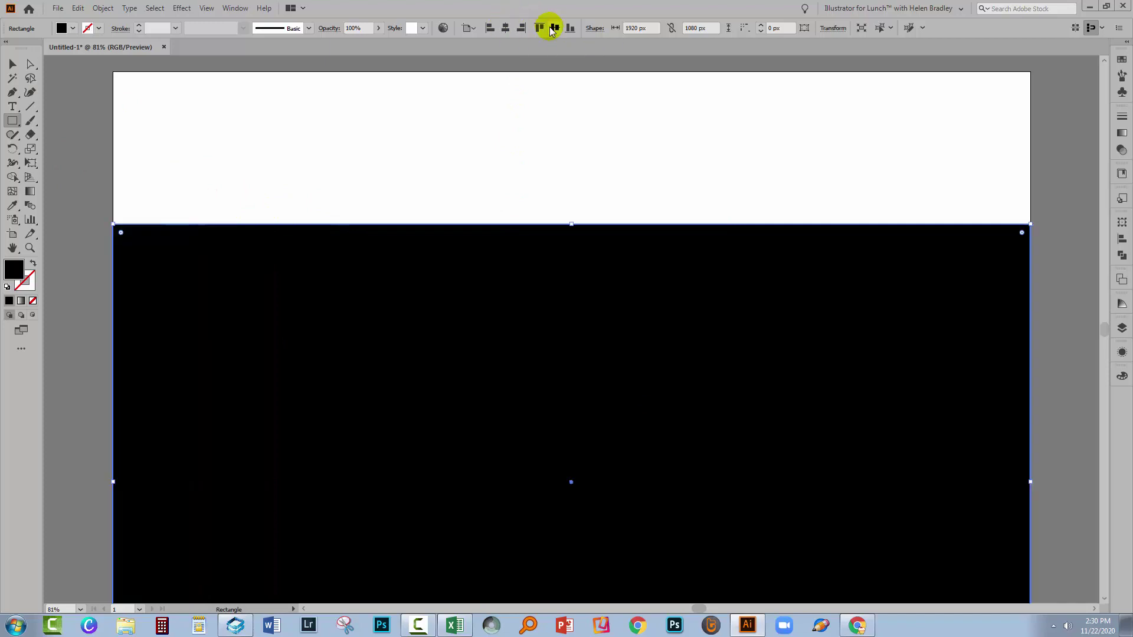
# Step: Set Align To Artboard and centre the 1920 × 1080 px rectangle horizontally and vertically
pyautogui.click(551, 29)
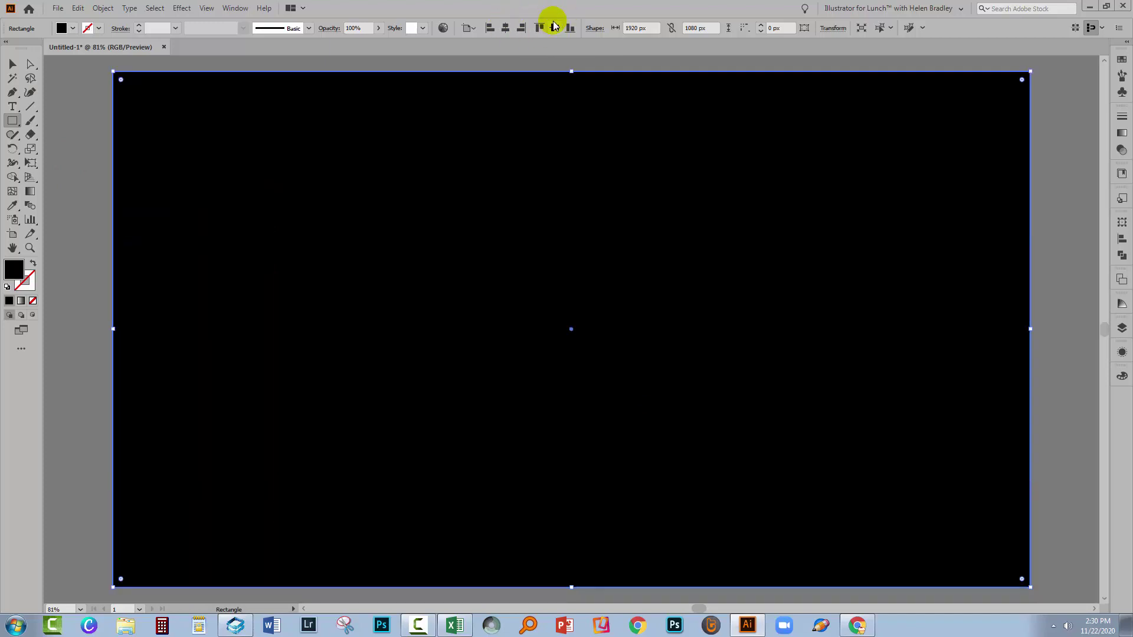
pyautogui.click(1121, 238)
pyautogui.click(1098, 318)
pyautogui.click(1042, 361)
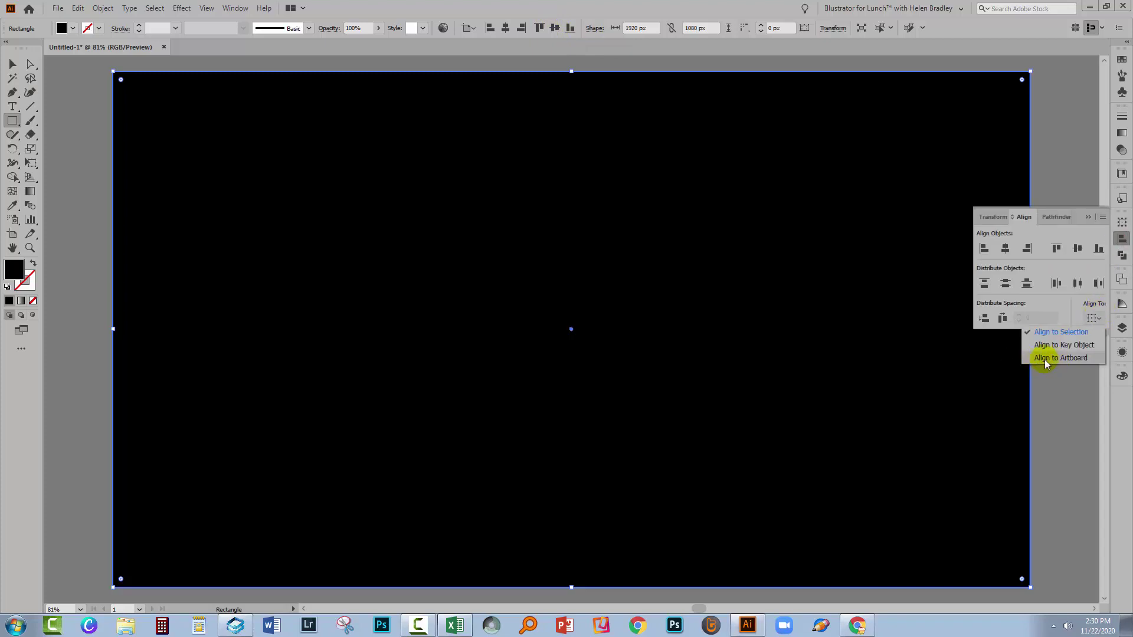
pyautogui.click(1095, 318)
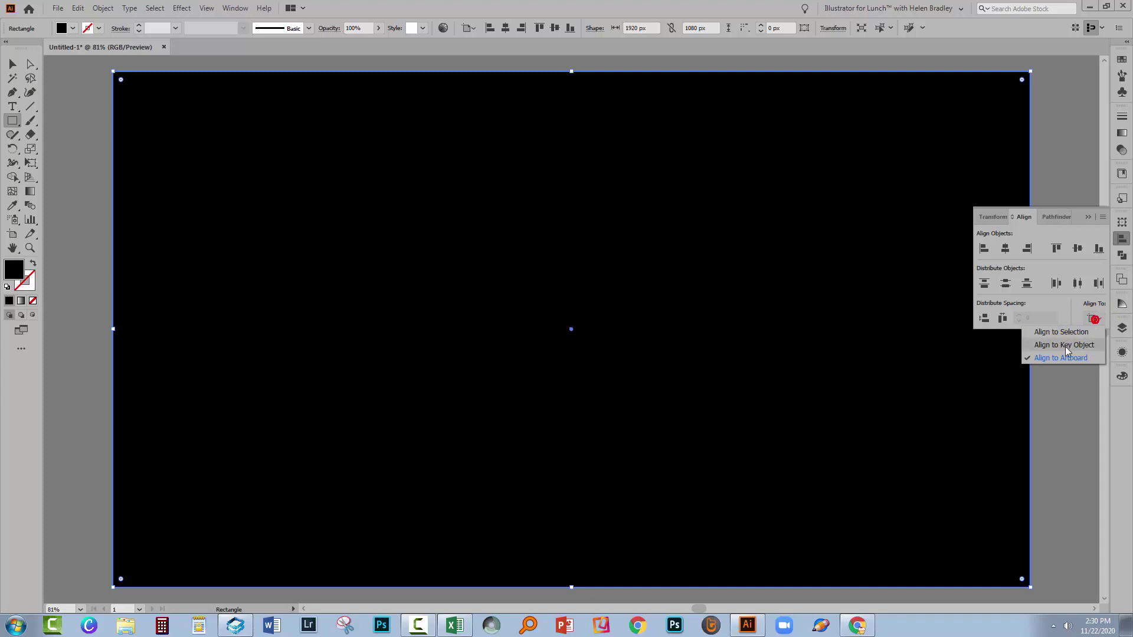
pyautogui.click(1004, 248)
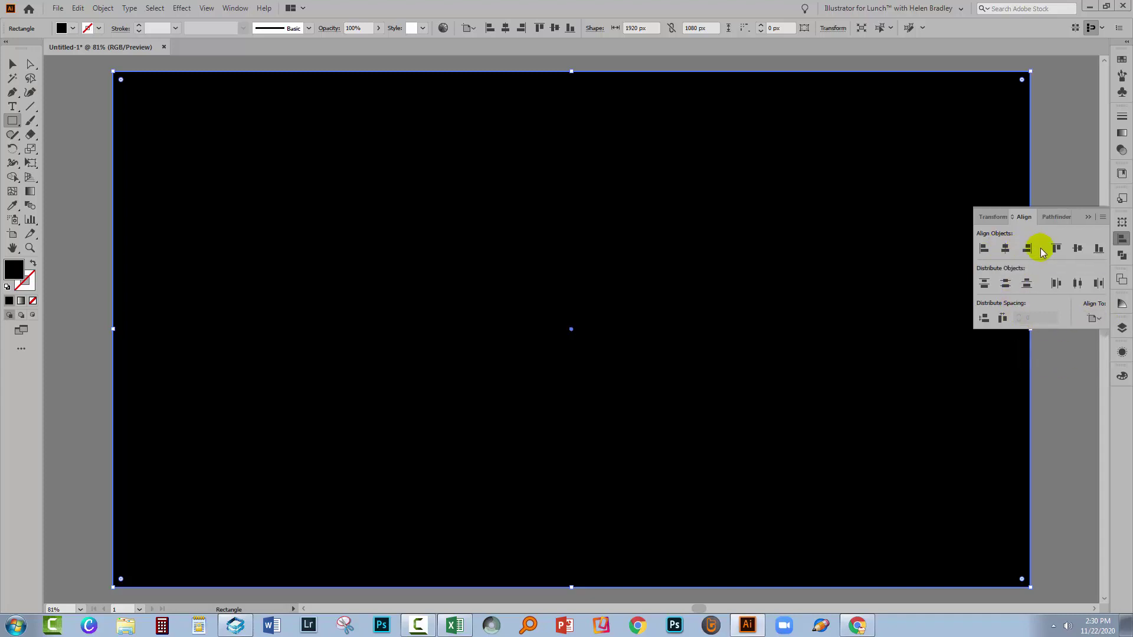
pyautogui.click(1077, 248)
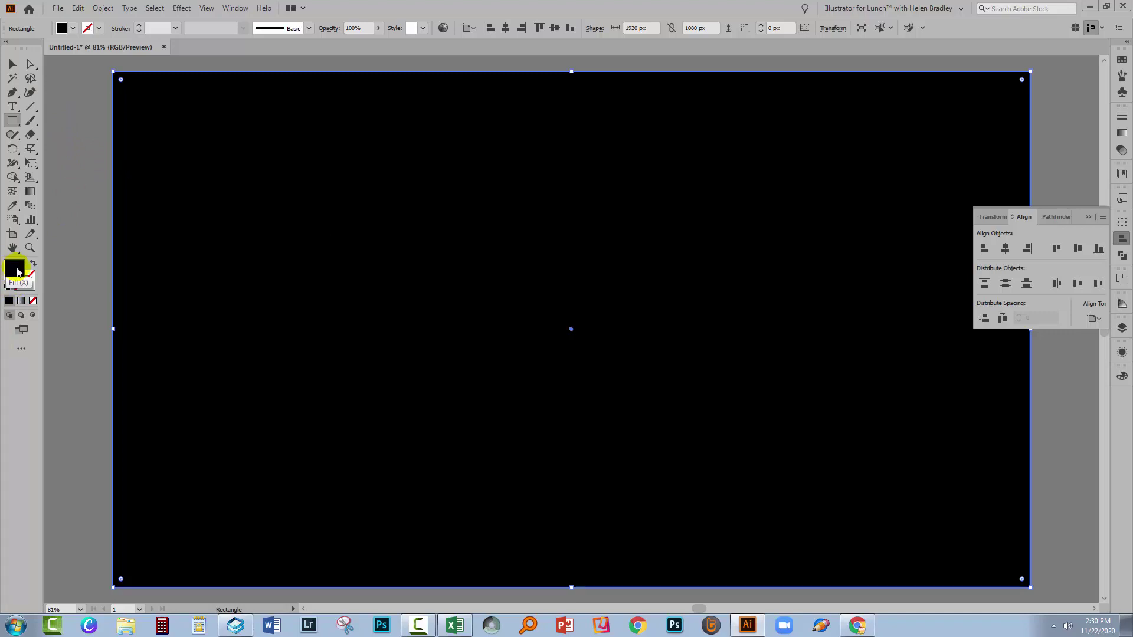
# Step: Fill the artboard-sized rectangle with the new brick-offset dot pattern swatch
pyautogui.click(1120, 58)
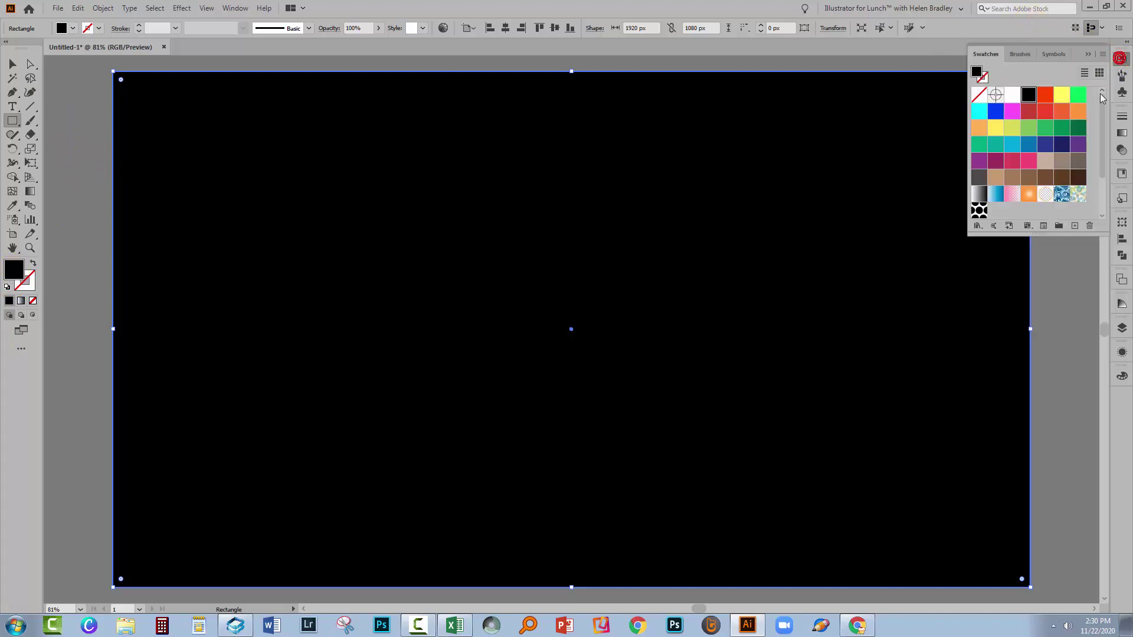
pyautogui.click(978, 225)
pyautogui.click(978, 211)
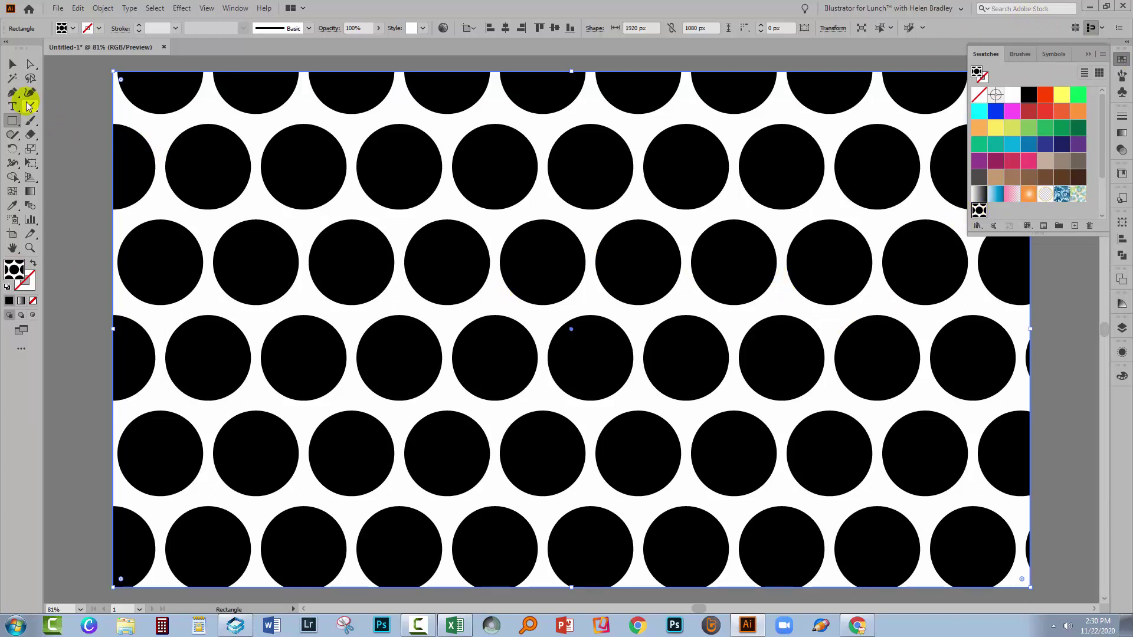
# Step: Deselect the patterned rectangle and collapse the Swatches panel
pyautogui.click(12, 63)
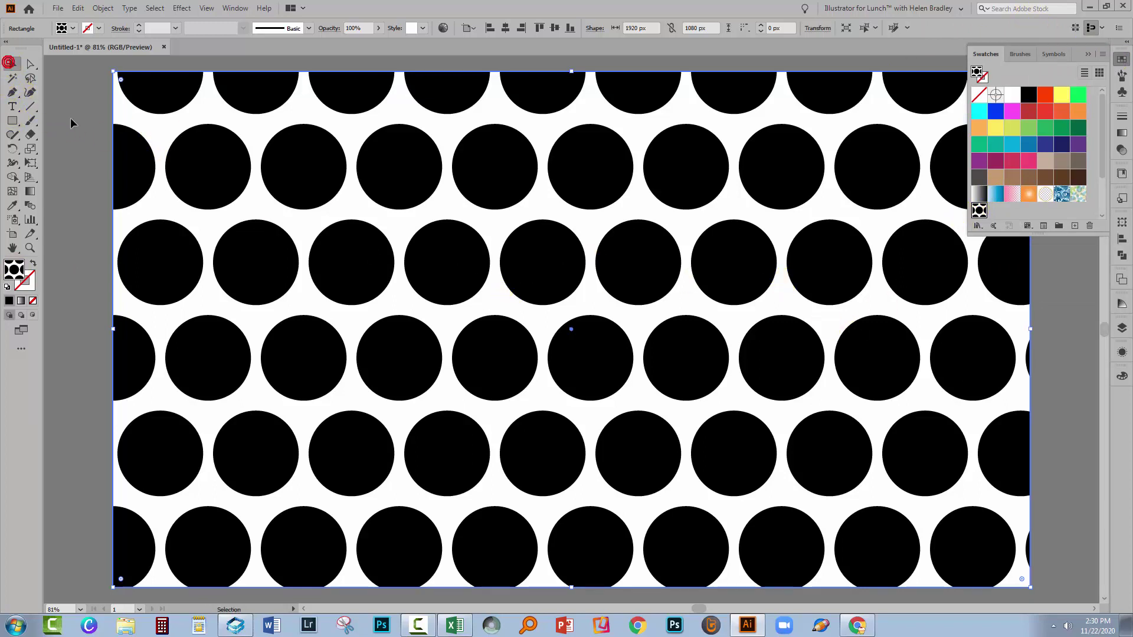
pyautogui.click(77, 121)
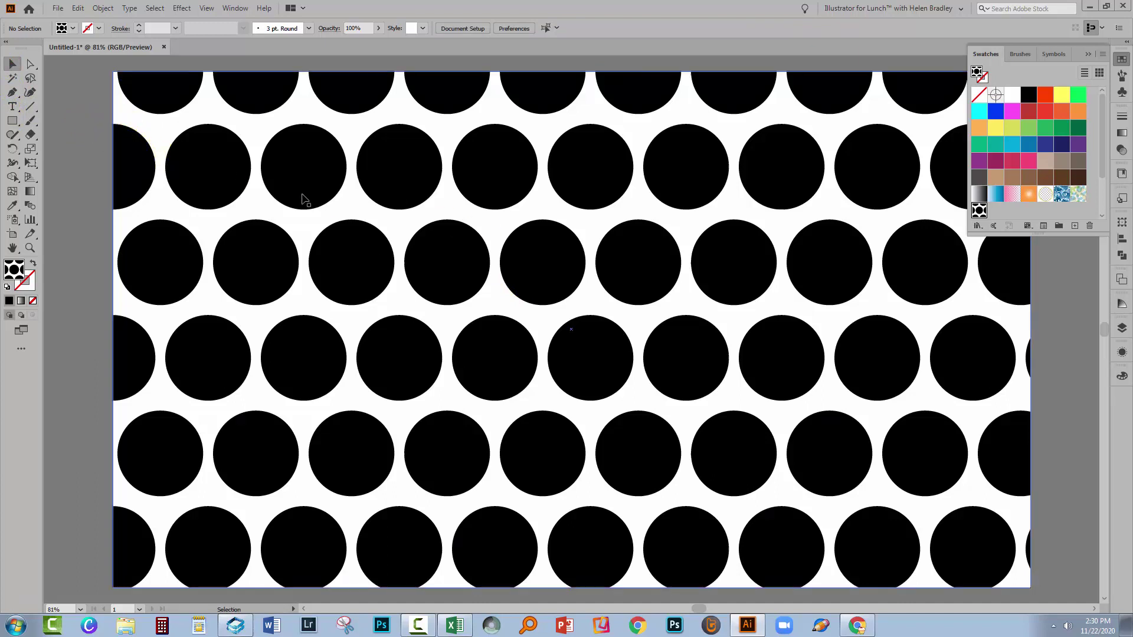
pyautogui.click(304, 254)
pyautogui.click(303, 249)
pyautogui.click(859, 309)
pyautogui.click(206, 304)
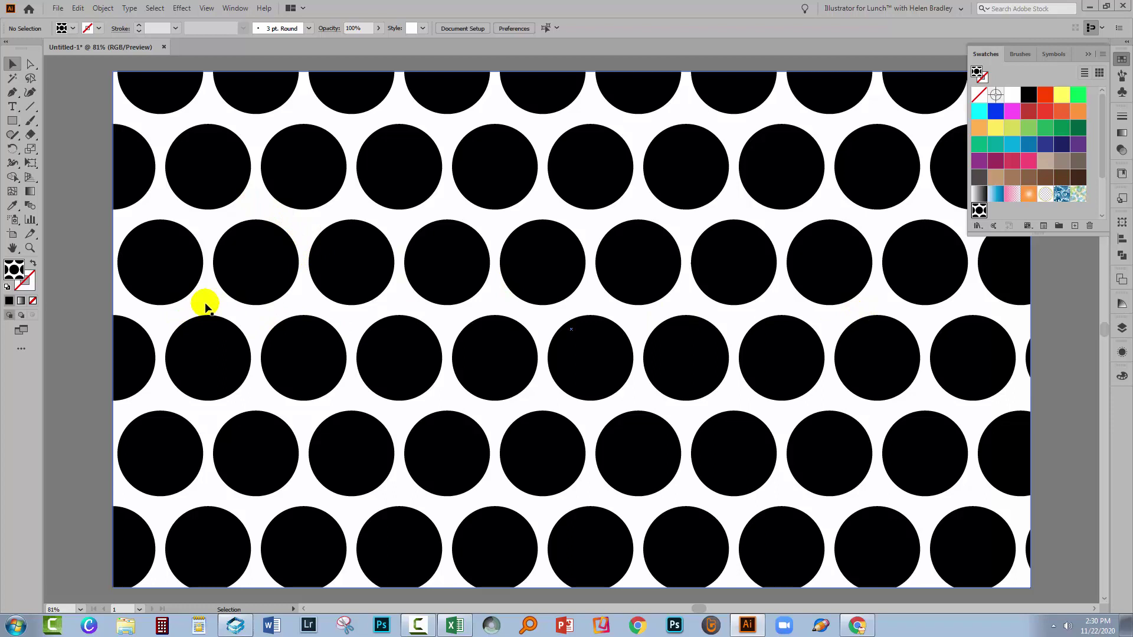
pyautogui.click(411, 301)
pyautogui.click(945, 322)
pyautogui.click(1005, 326)
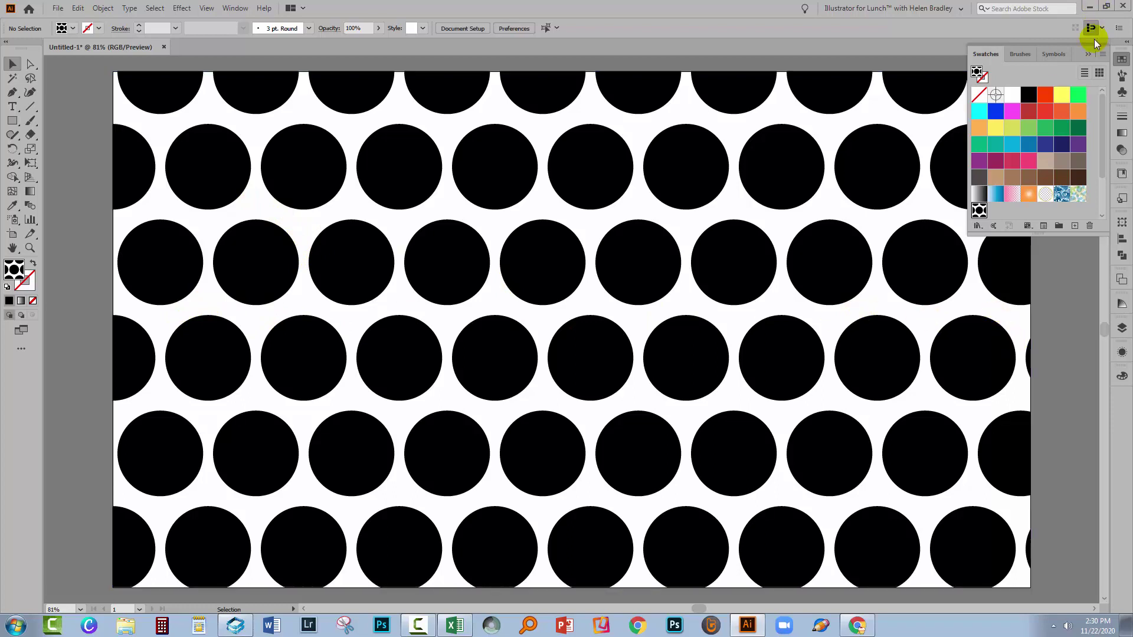
pyautogui.click(1089, 54)
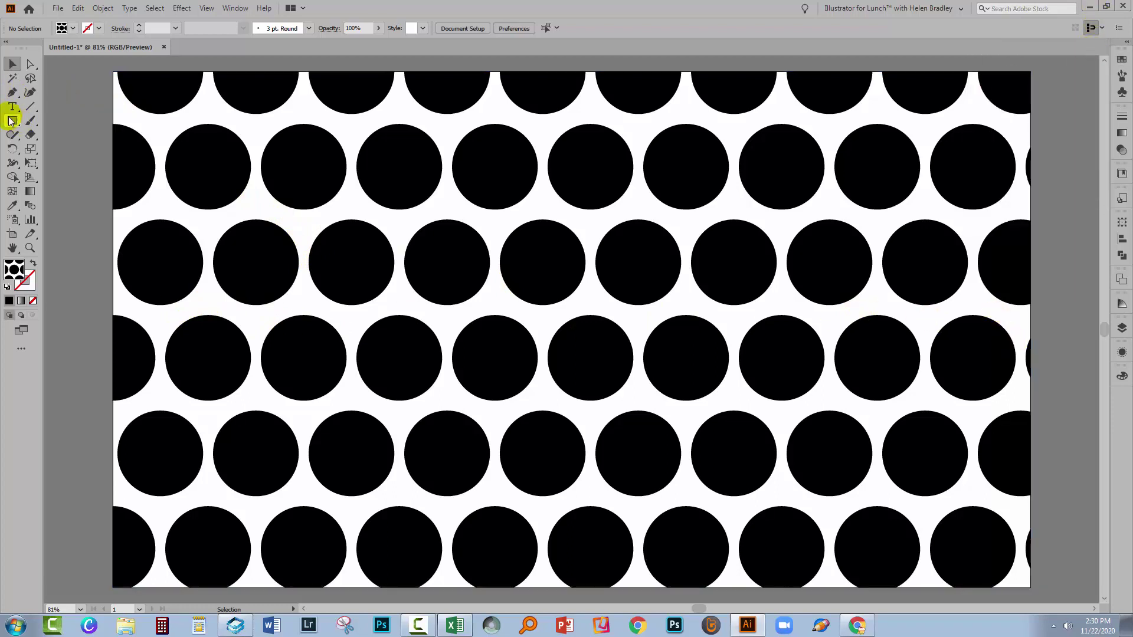
# Step: Create a second 1920 × 1080 px rectangle with the Rectangle tool
pyautogui.click(11, 121)
pyautogui.click(279, 204)
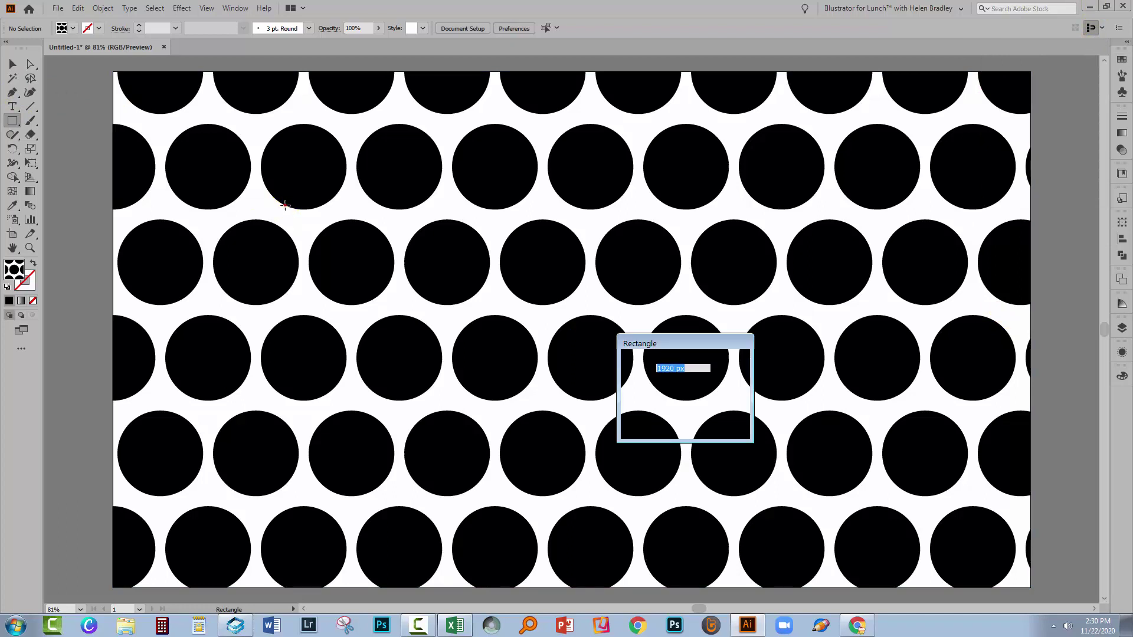
pyautogui.click(656, 414)
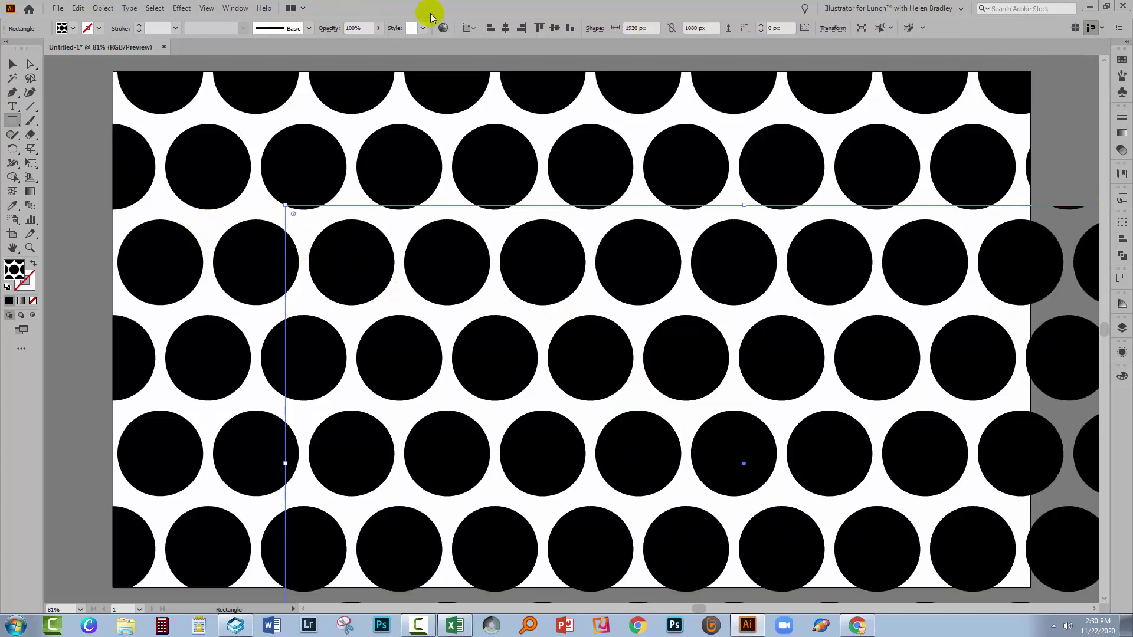
# Step: Centre the new rectangle on the artboard and fill it with the default white-to-black gradient
pyautogui.click(518, 29)
pyautogui.click(554, 28)
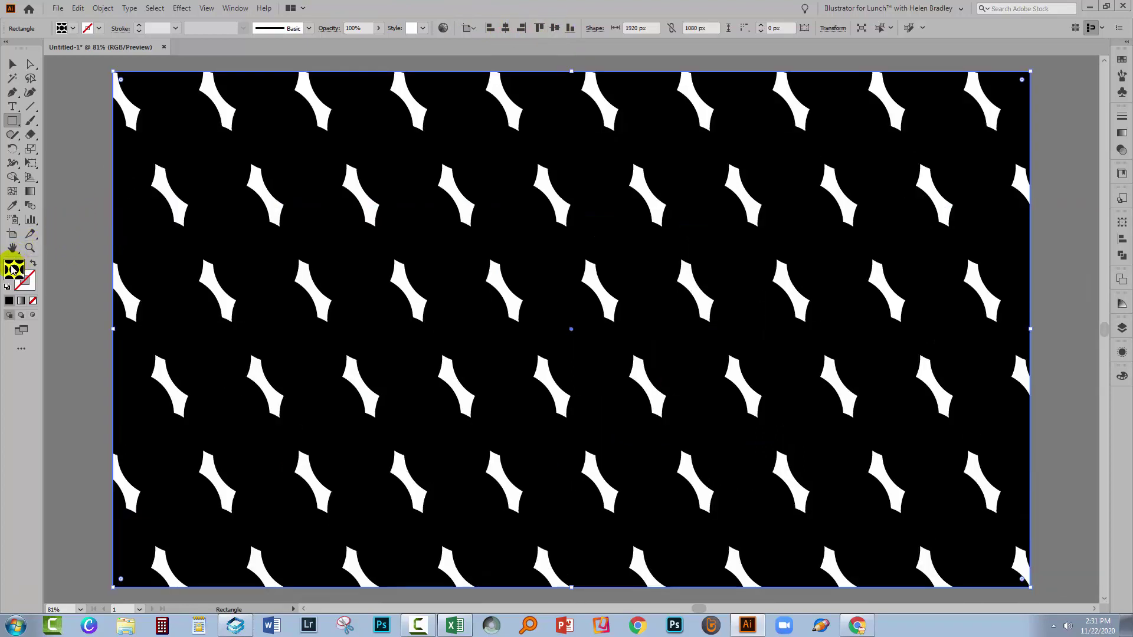
pyautogui.click(21, 300)
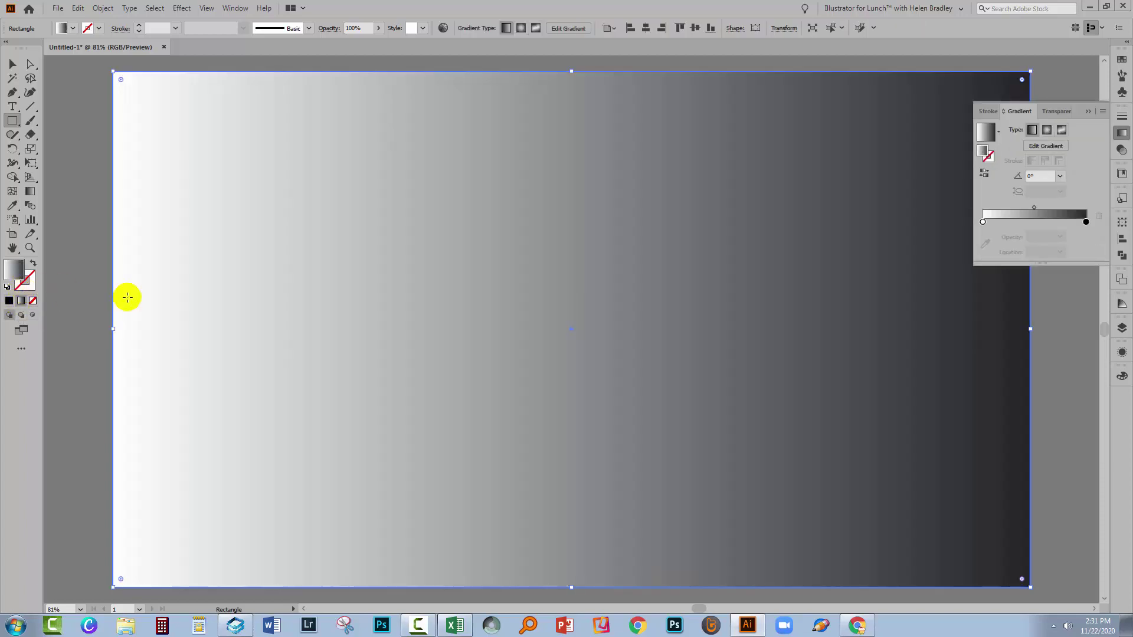
pyautogui.click(1123, 60)
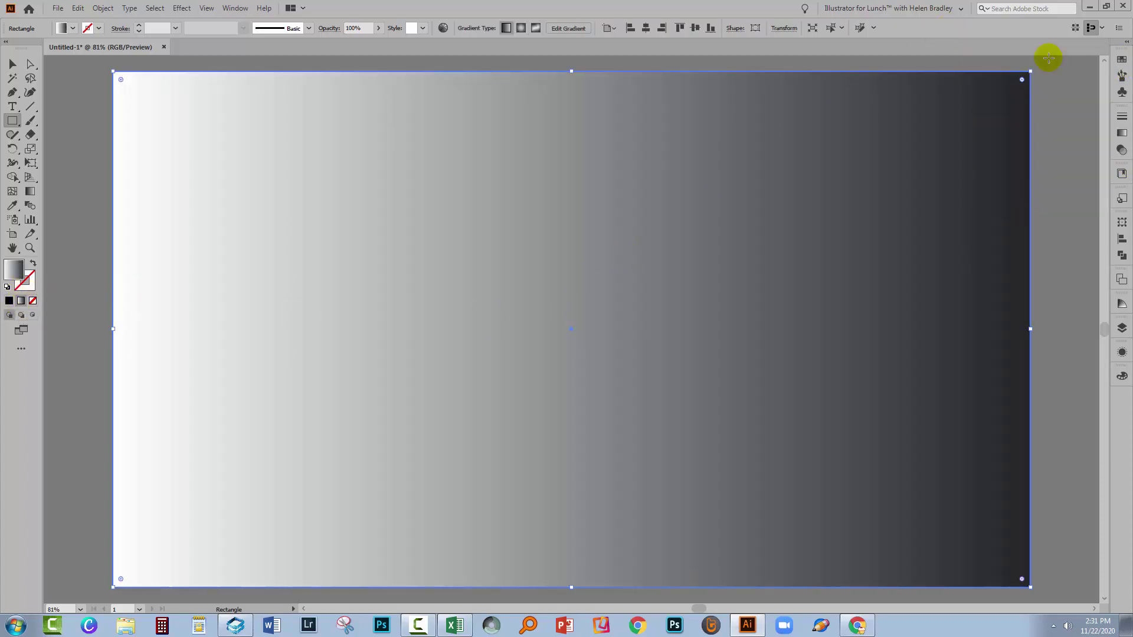
# Step: Apply the purple-to-peach swatch from the Sky gradient library to the rectangle, then deselect it
pyautogui.click(1123, 60)
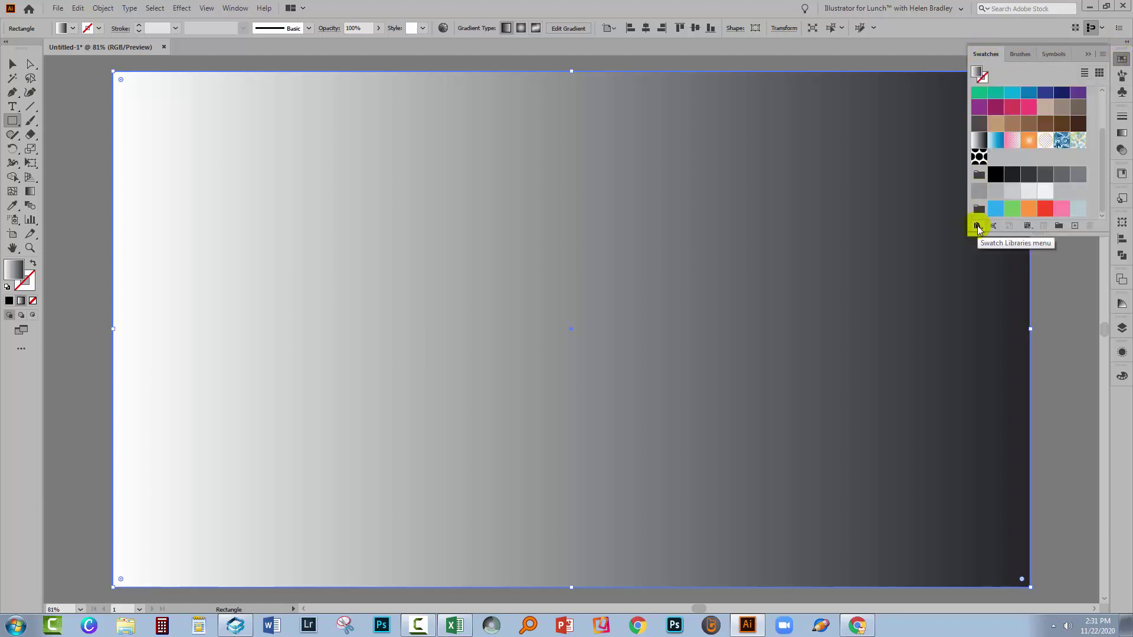
pyautogui.click(978, 227)
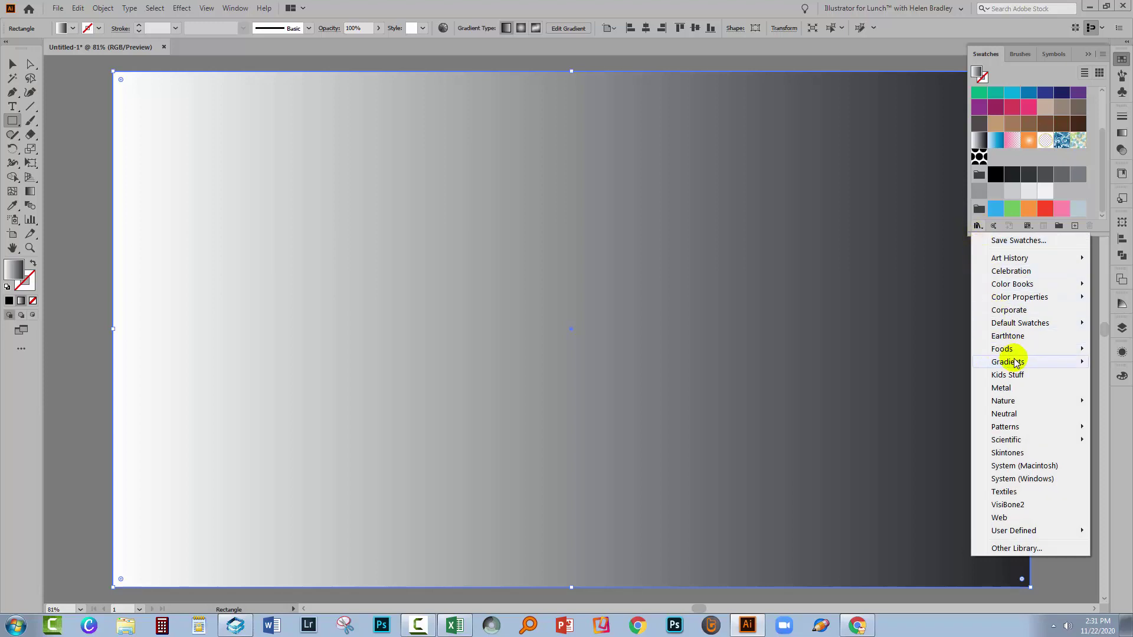
pyautogui.moveTo(1014, 362)
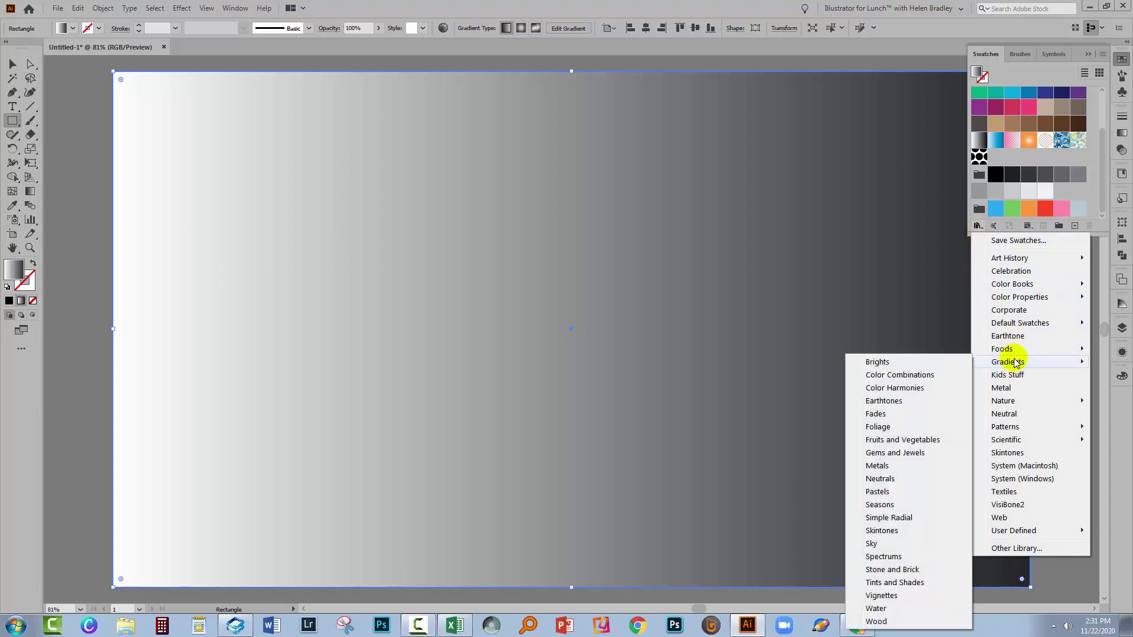
pyautogui.click(872, 545)
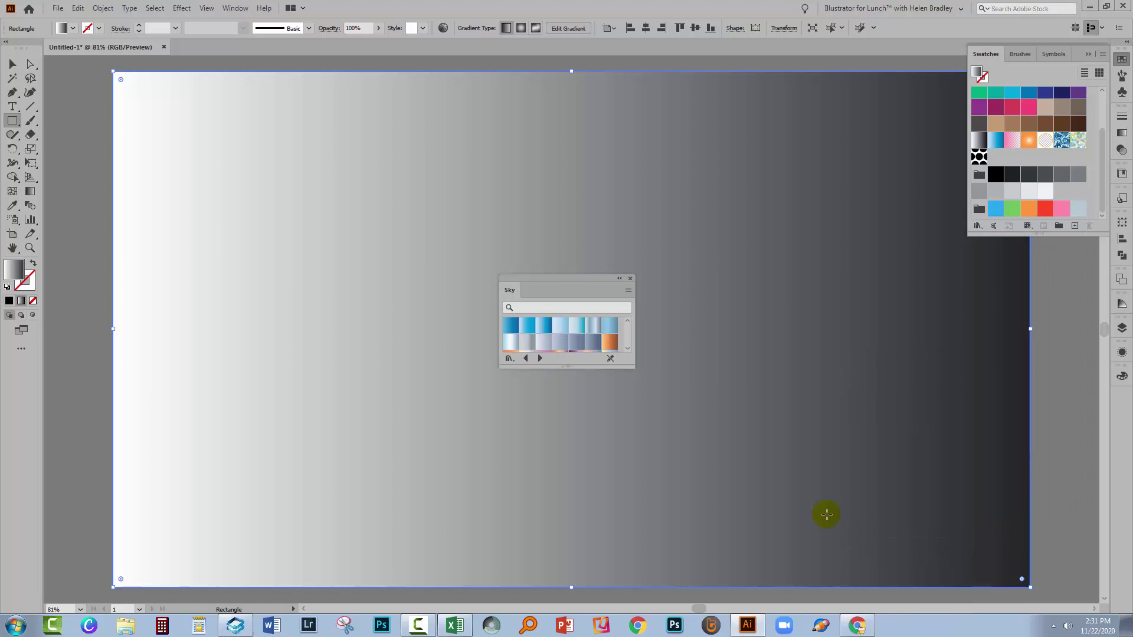
pyautogui.moveTo(629, 362); pyautogui.dragTo(782, 449)
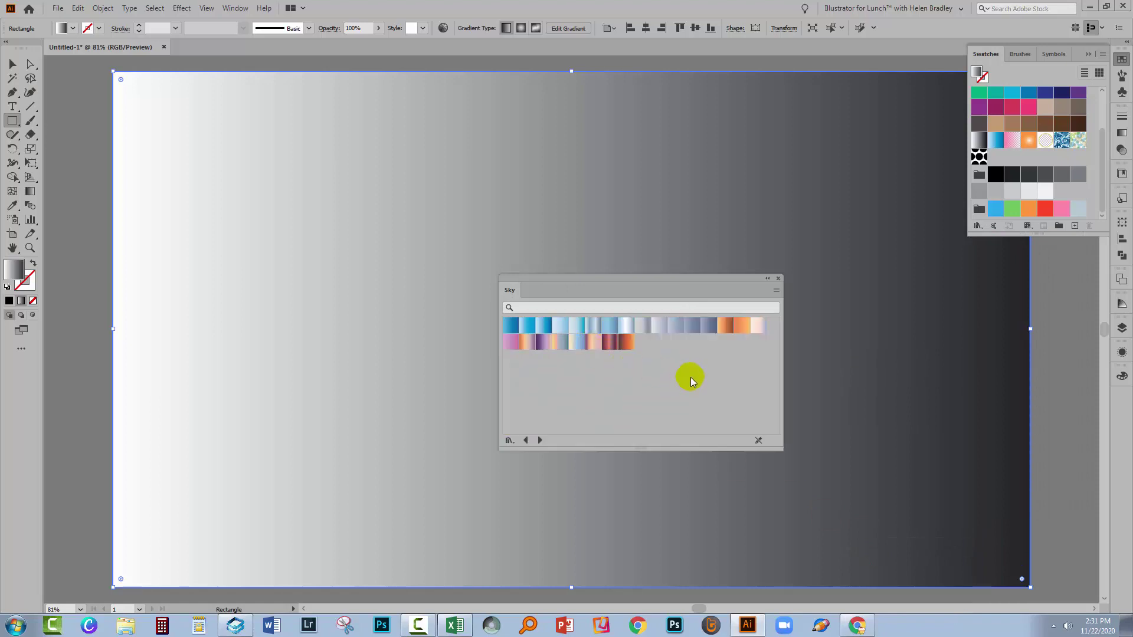
pyautogui.click(544, 343)
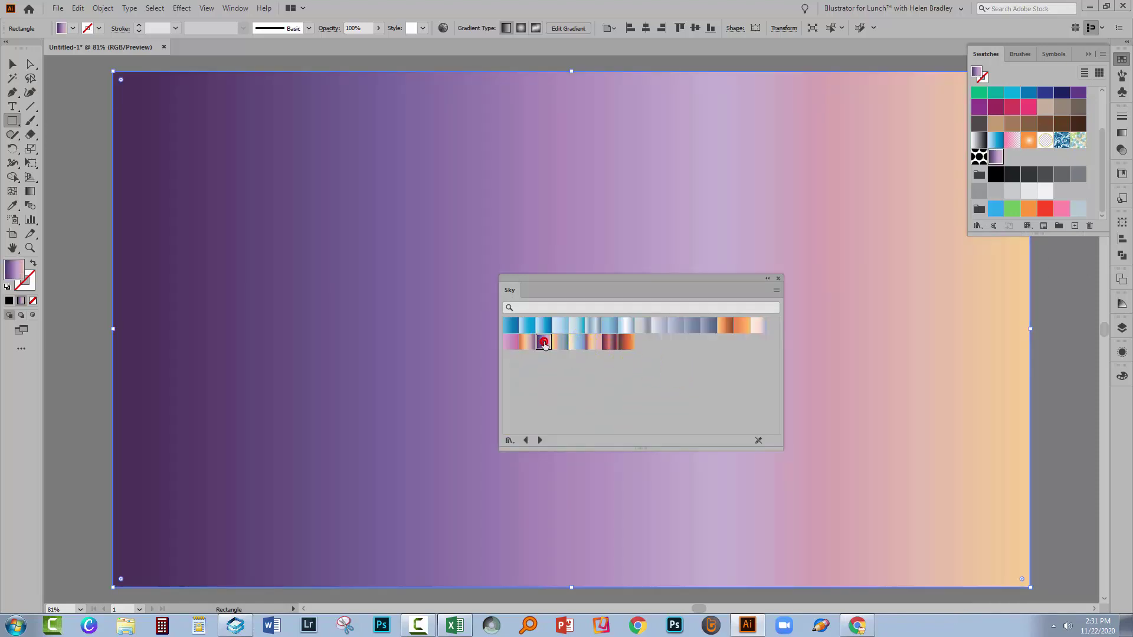
pyautogui.click(777, 279)
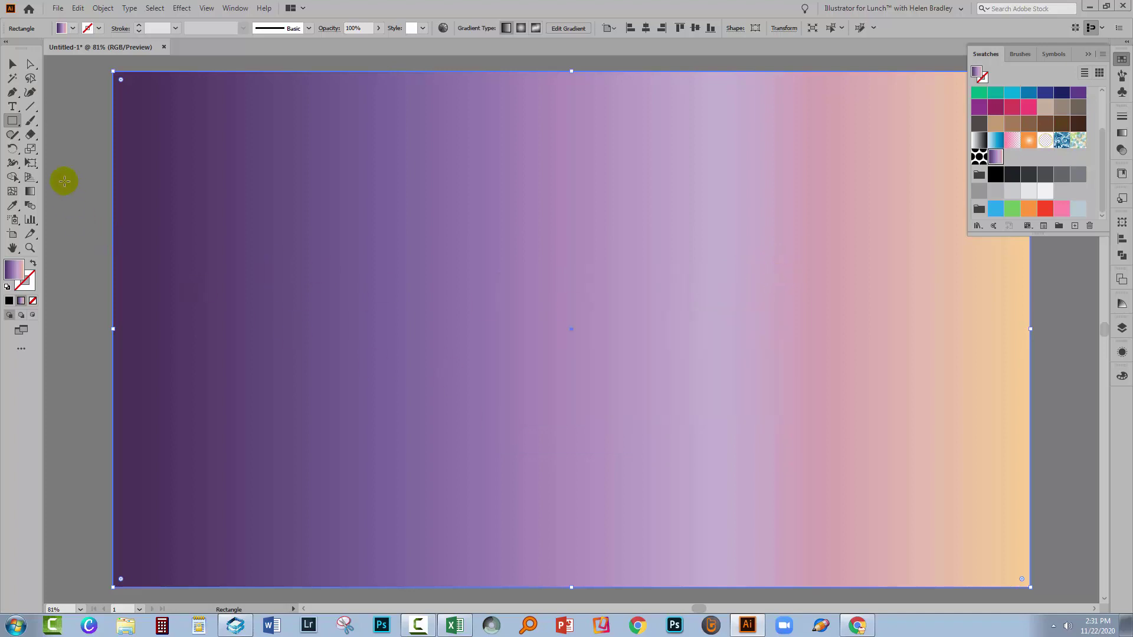
pyautogui.click(13, 65)
pyautogui.click(54, 129)
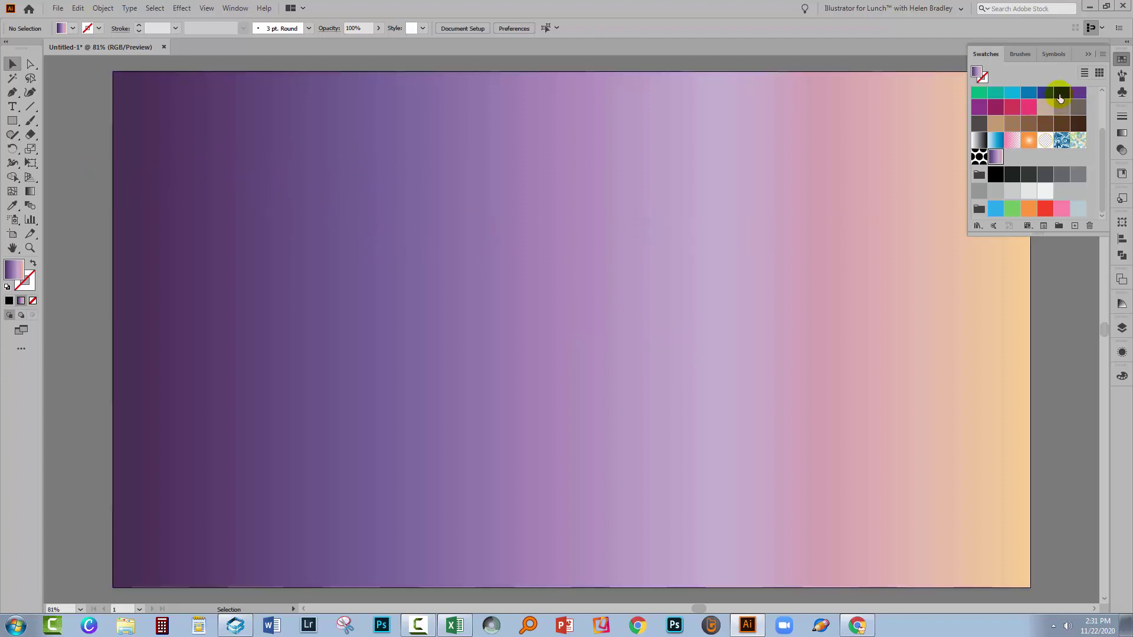
pyautogui.click(1085, 52)
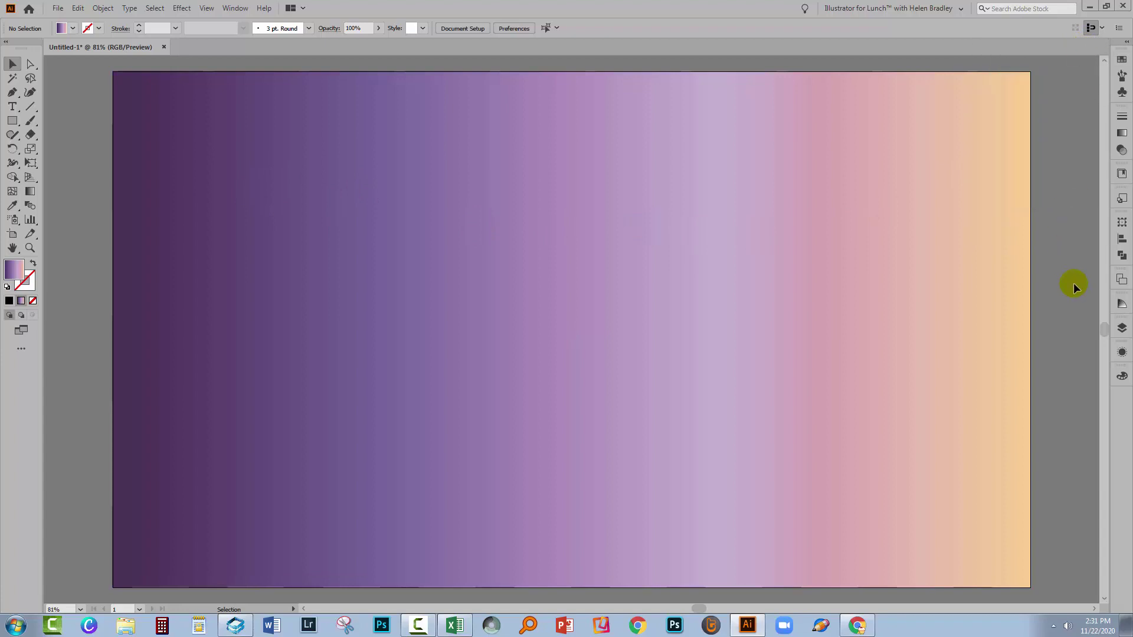
# Step: Switch the Layers panel to the large row size for bigger thumbnails
pyautogui.click(1117, 329)
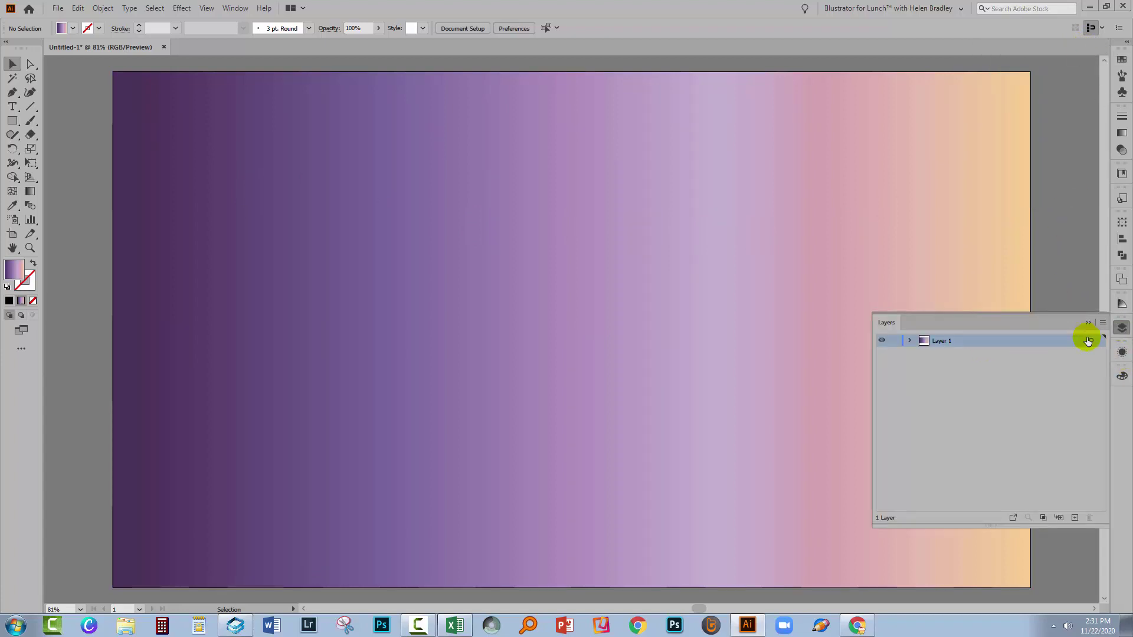
pyautogui.click(1101, 324)
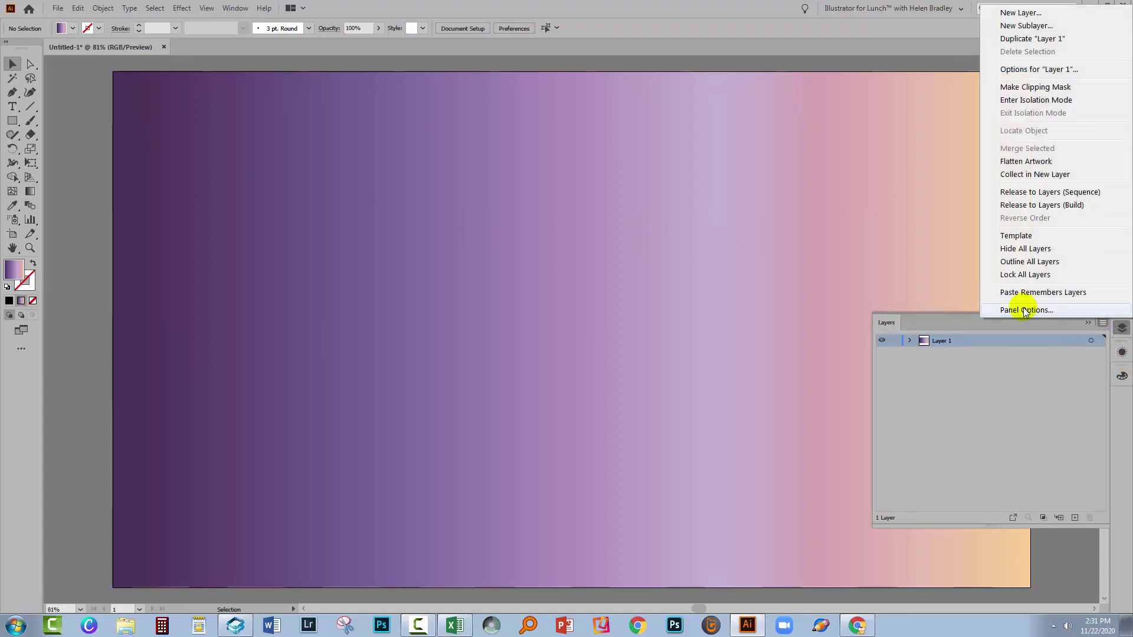
pyautogui.click(1022, 307)
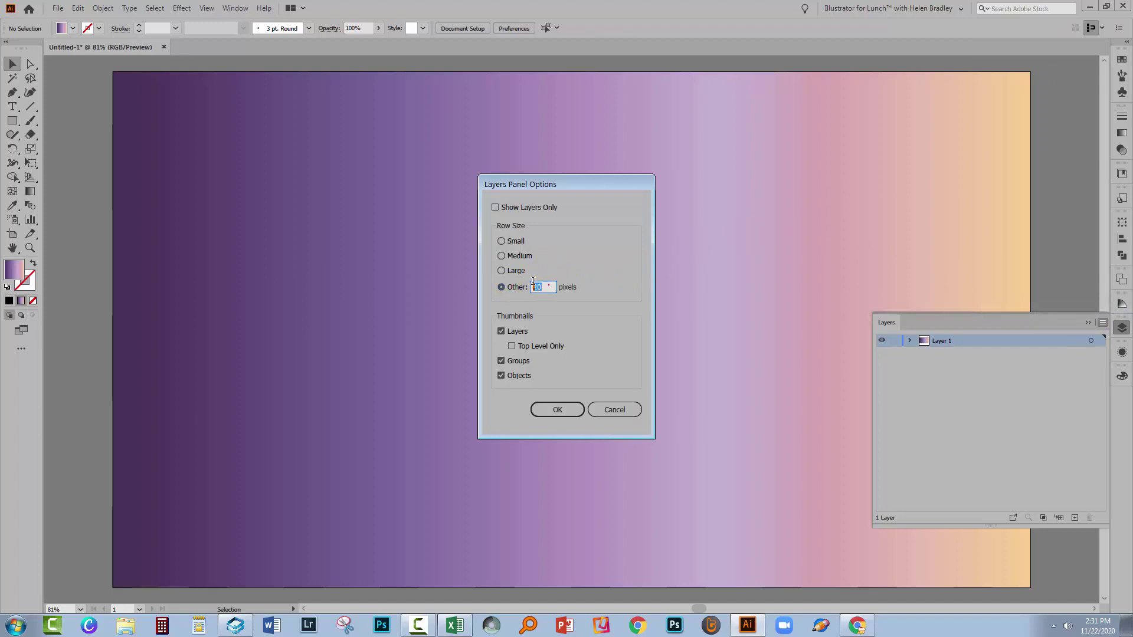
pyautogui.click(501, 256)
pyautogui.click(499, 271)
pyautogui.press('Return')
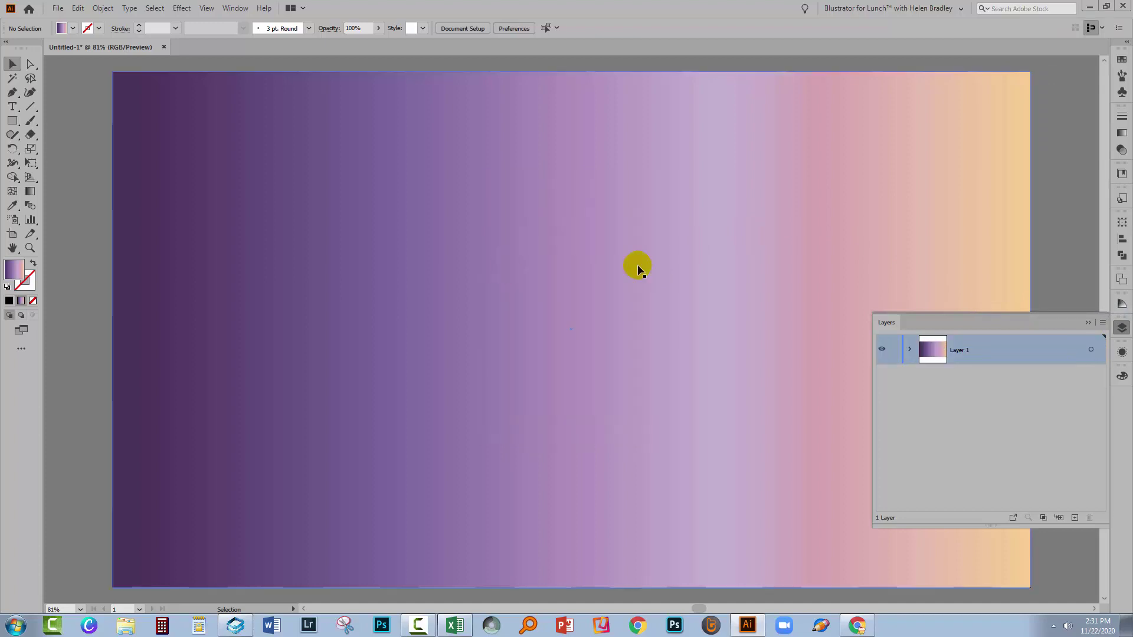
# Step: Expand Layer 1, hide the gradient rectangle and select the dot pattern rectangle
pyautogui.click(910, 349)
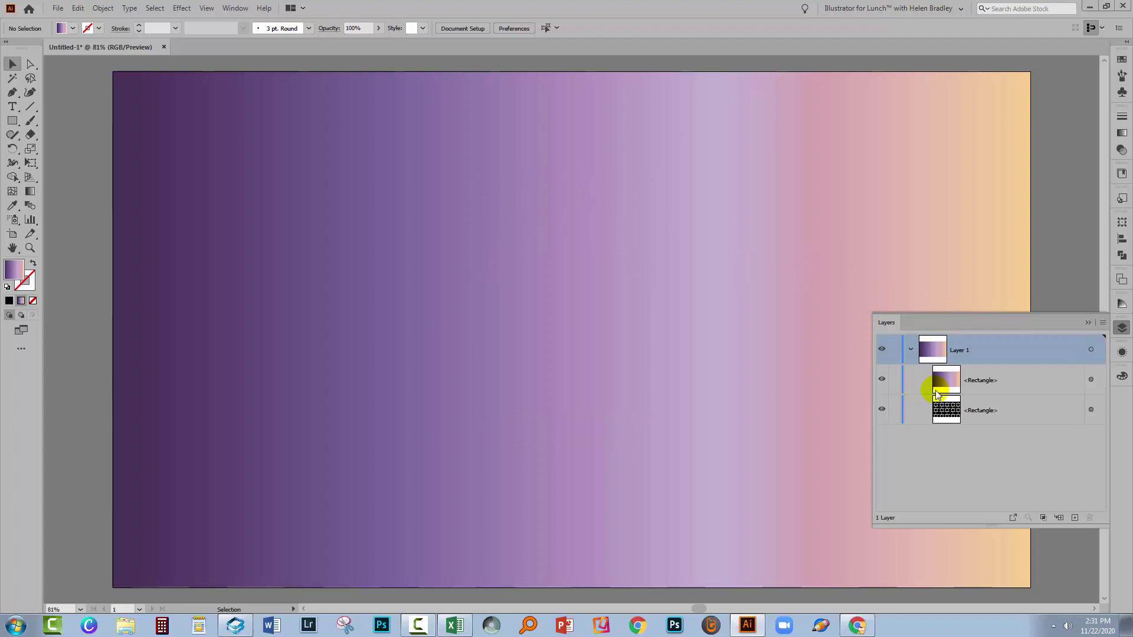
pyautogui.click(881, 378)
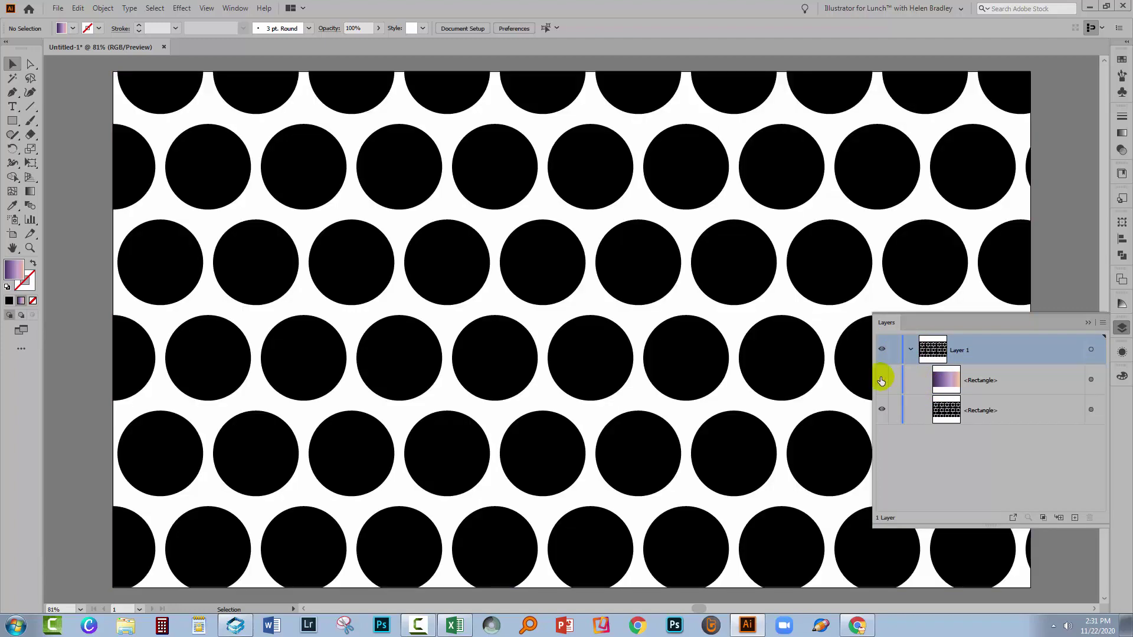
pyautogui.click(880, 378)
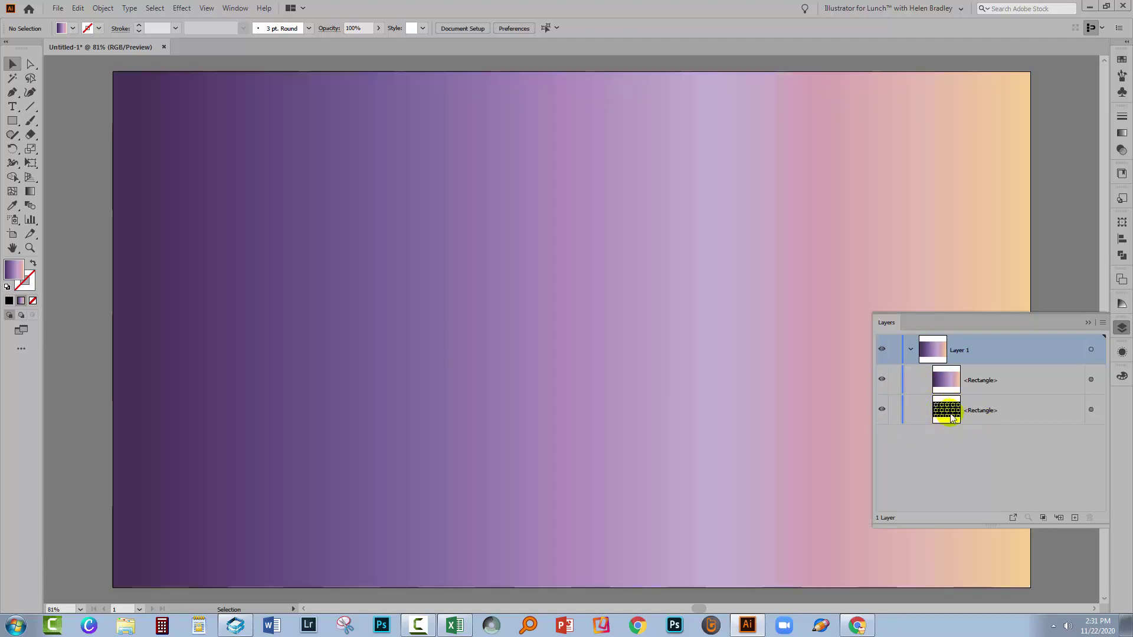
pyautogui.click(881, 411)
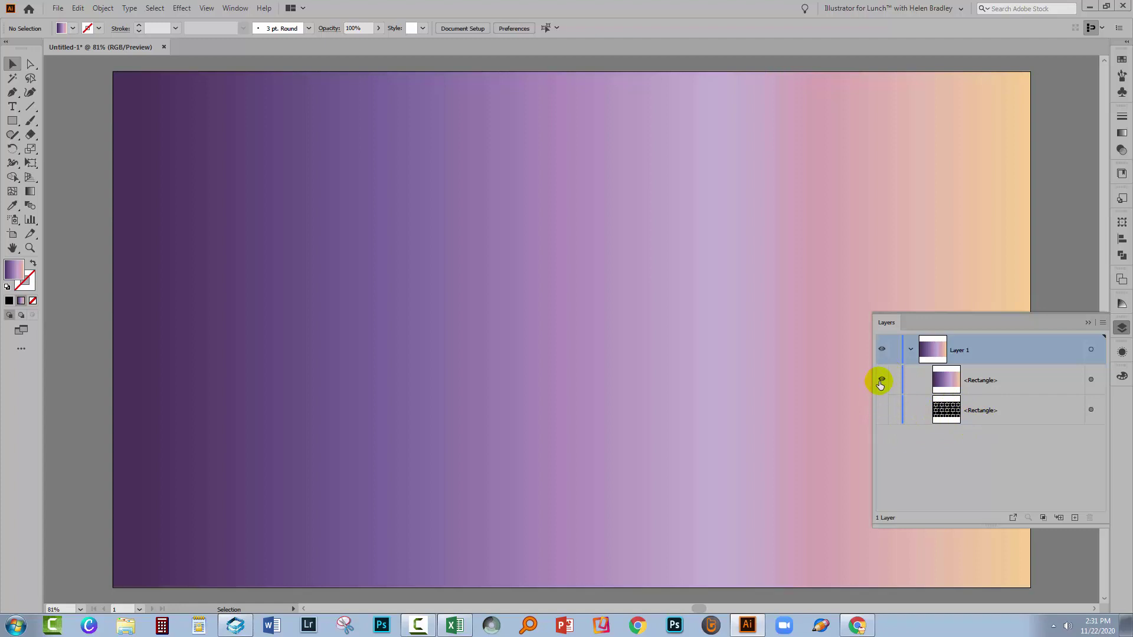
pyautogui.click(881, 376)
pyautogui.click(881, 408)
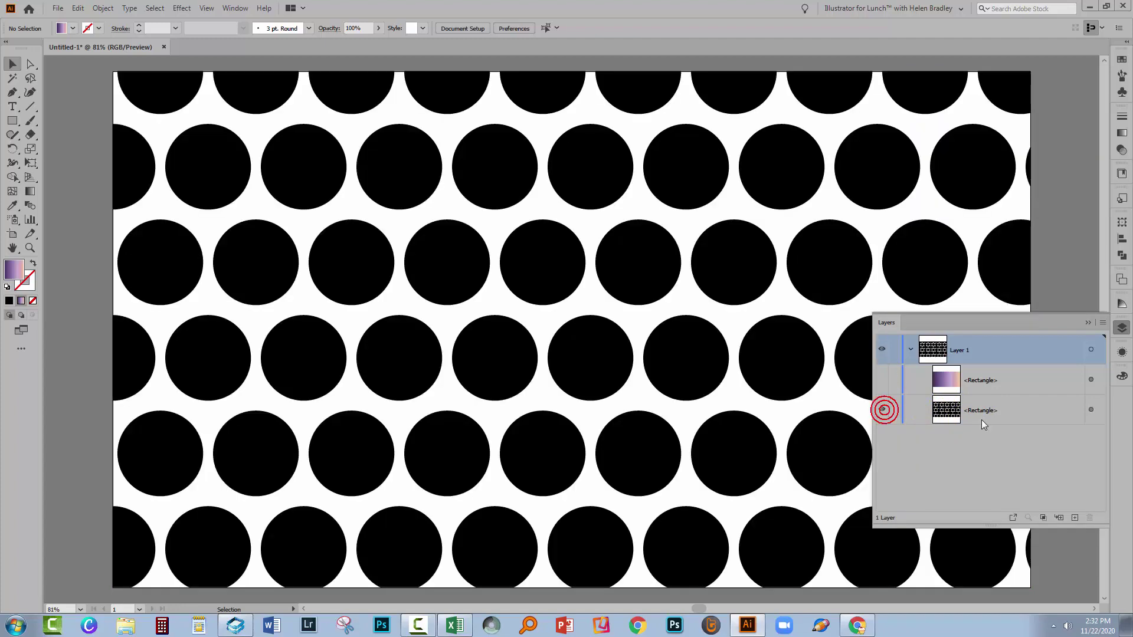
pyautogui.click(1090, 411)
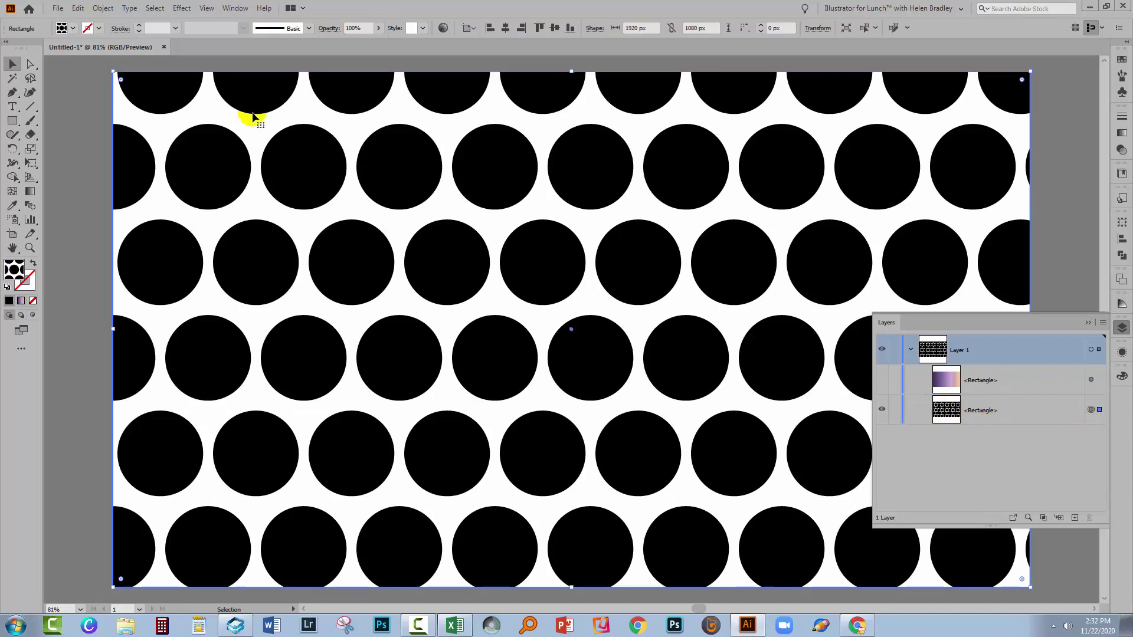
# Step: Copy the dot pattern rectangle, hide it, and show the gradient rectangle again
pyautogui.click(78, 9)
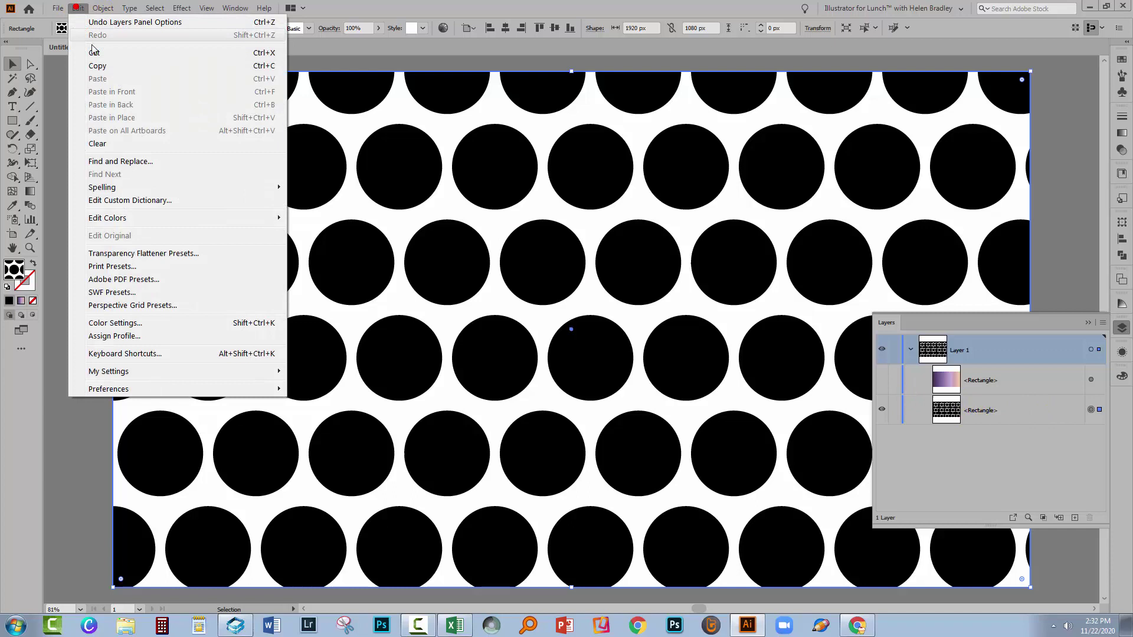
pyautogui.click(97, 66)
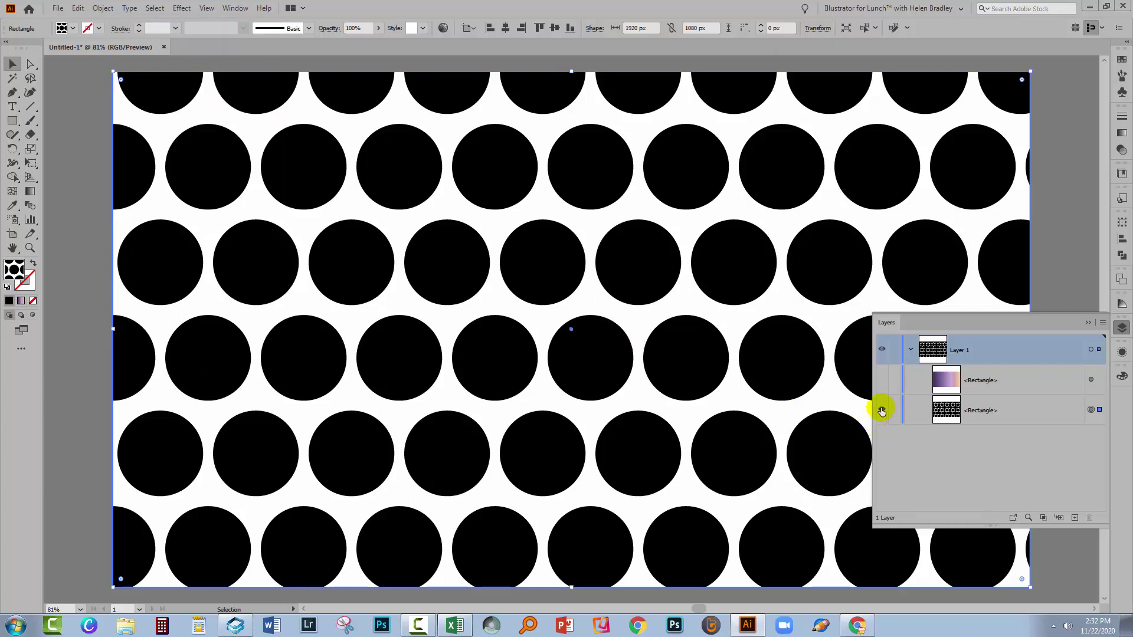
pyautogui.click(882, 410)
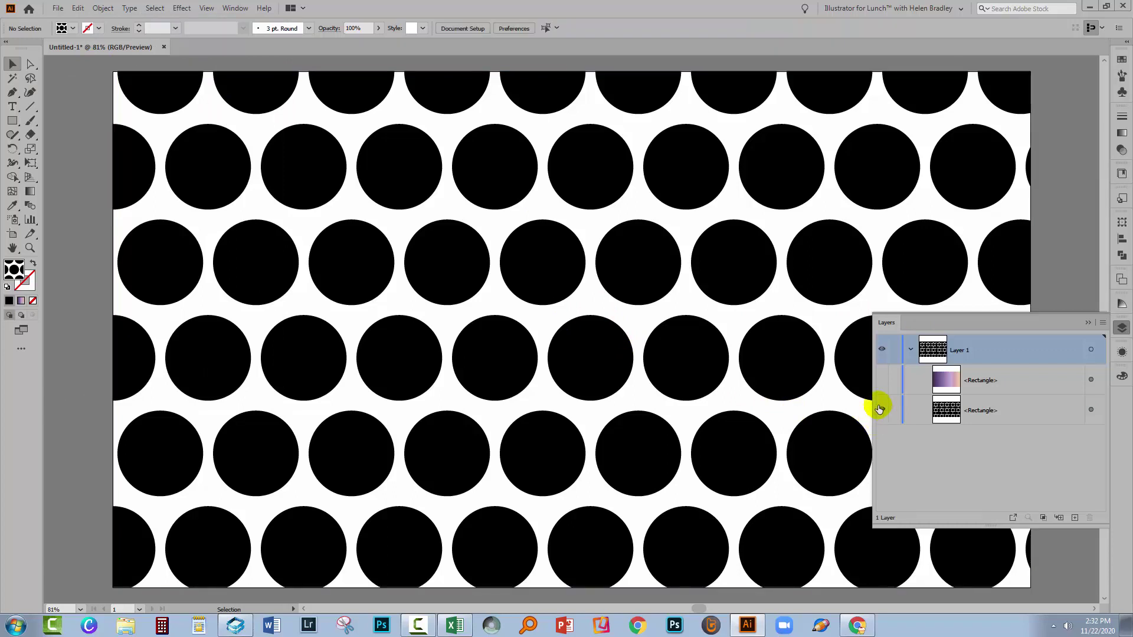
pyautogui.click(880, 410)
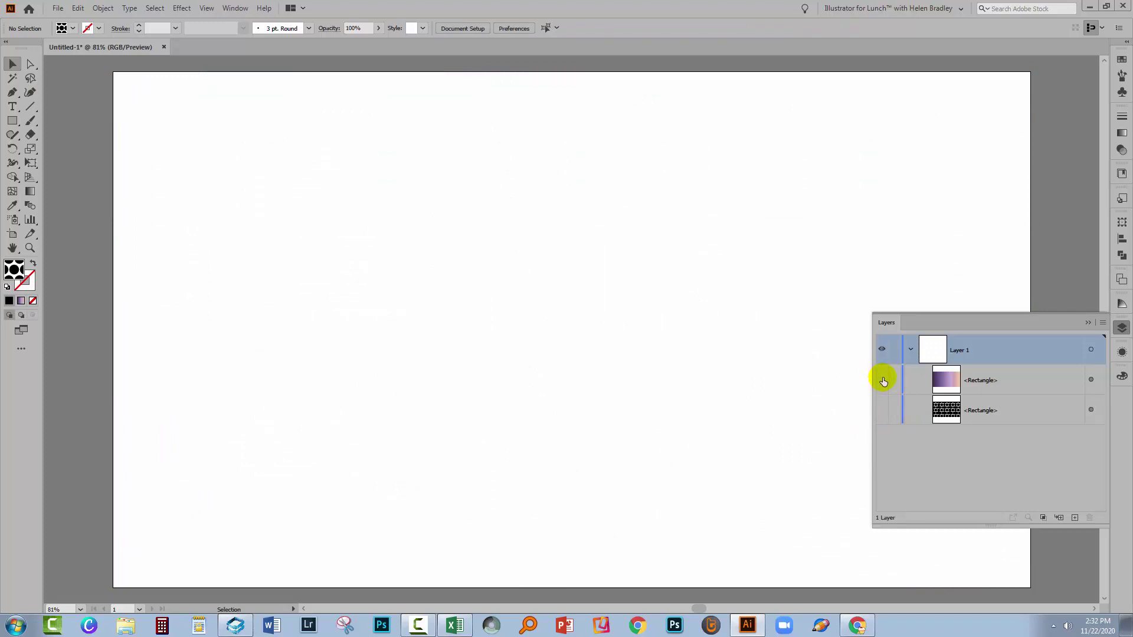
pyautogui.click(881, 380)
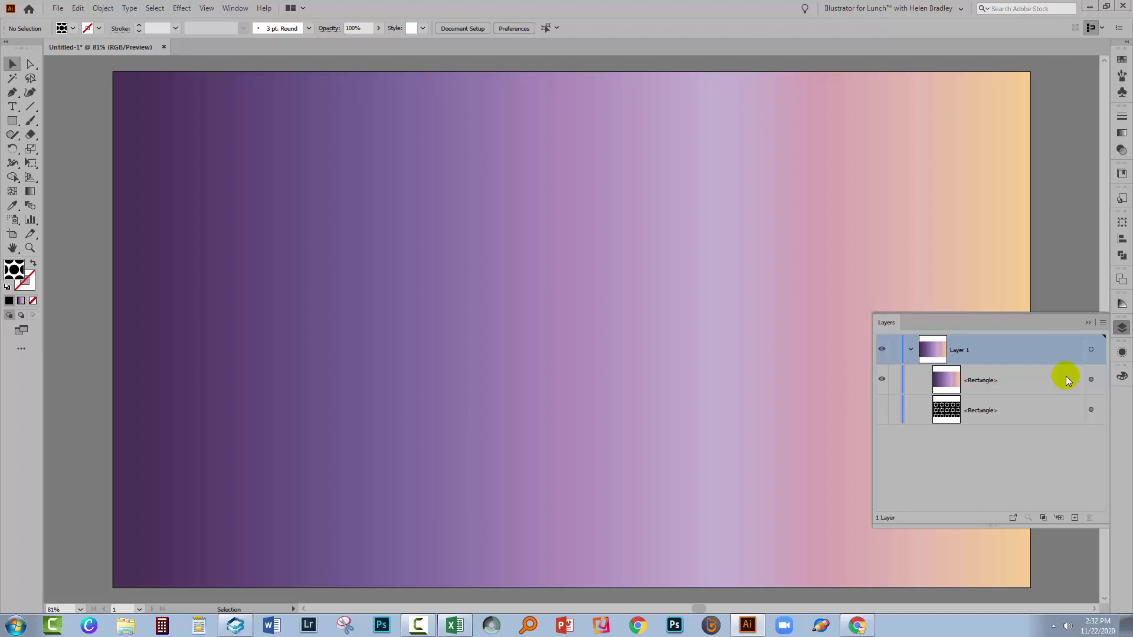
# Step: Select the gradient rectangle and make an opacity mask in the Transparency panel
pyautogui.click(1090, 379)
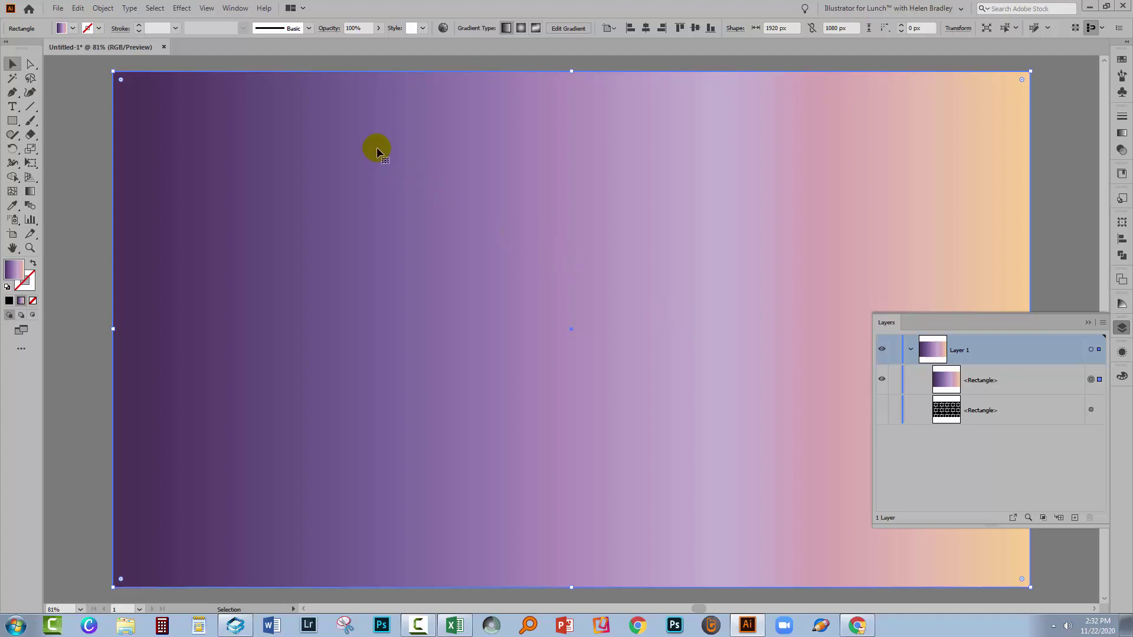
pyautogui.click(237, 9)
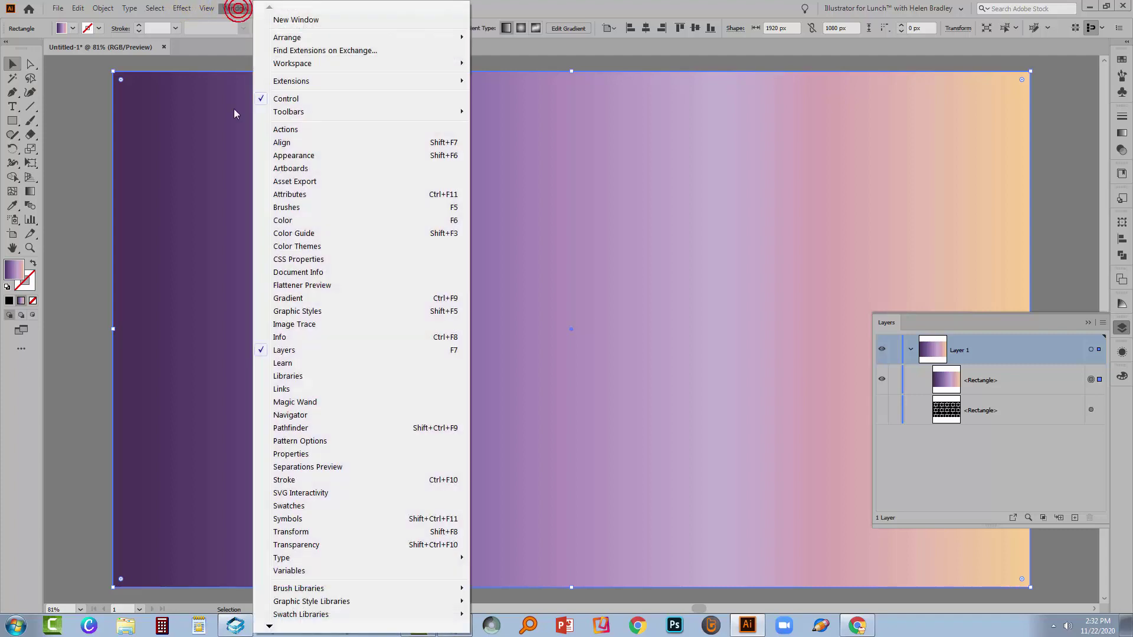
pyautogui.click(313, 545)
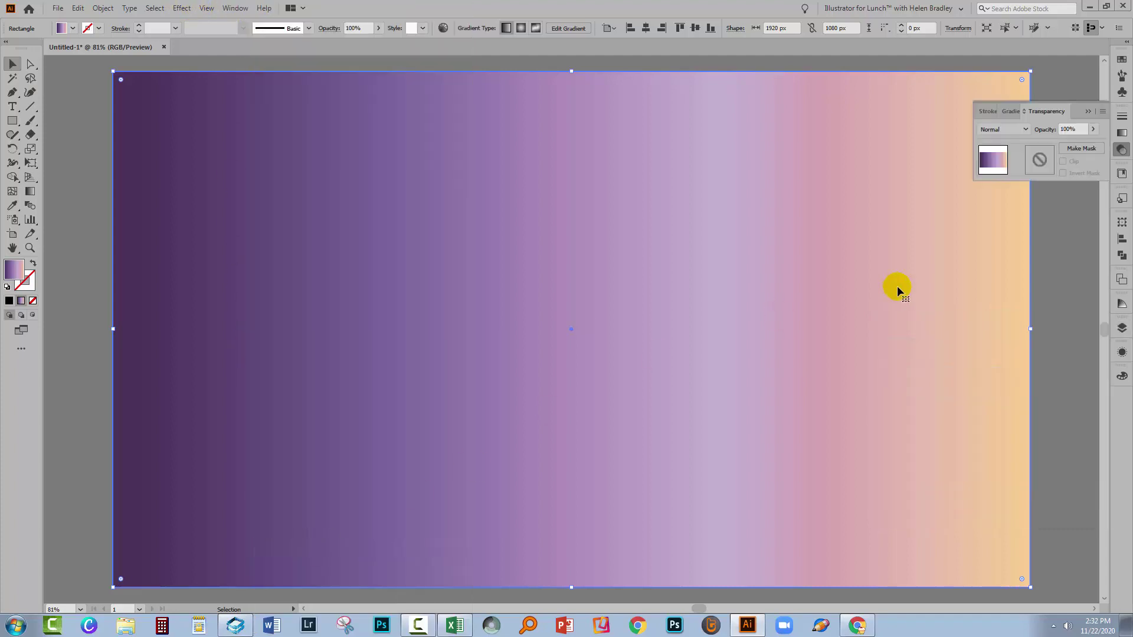
pyautogui.moveTo(1046, 111); pyautogui.dragTo(645, 189)
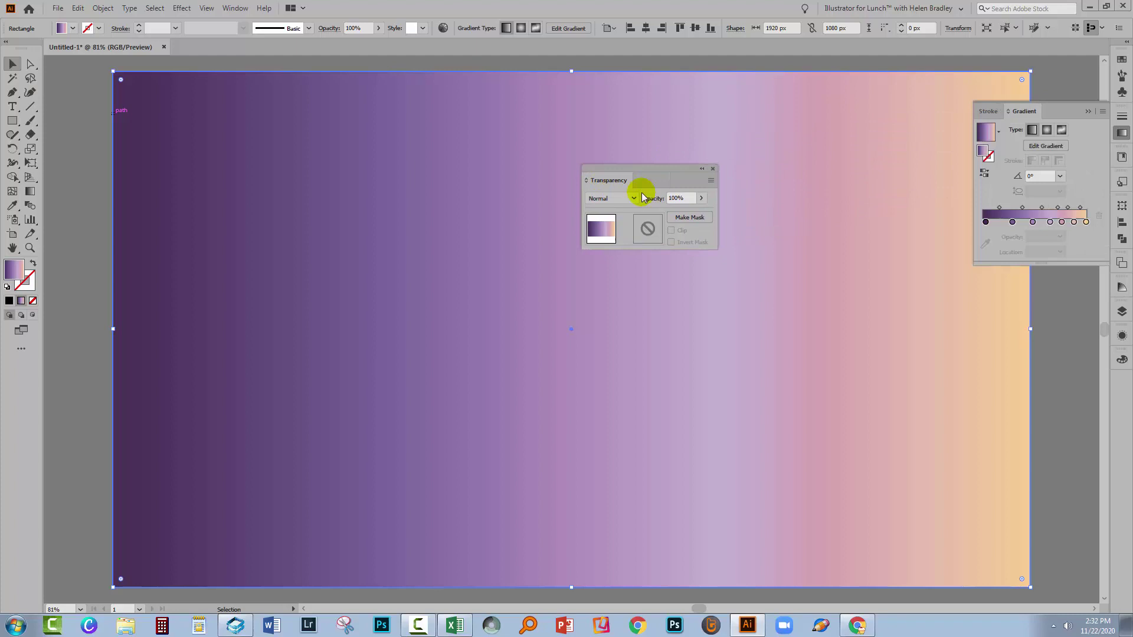
pyautogui.click(1087, 112)
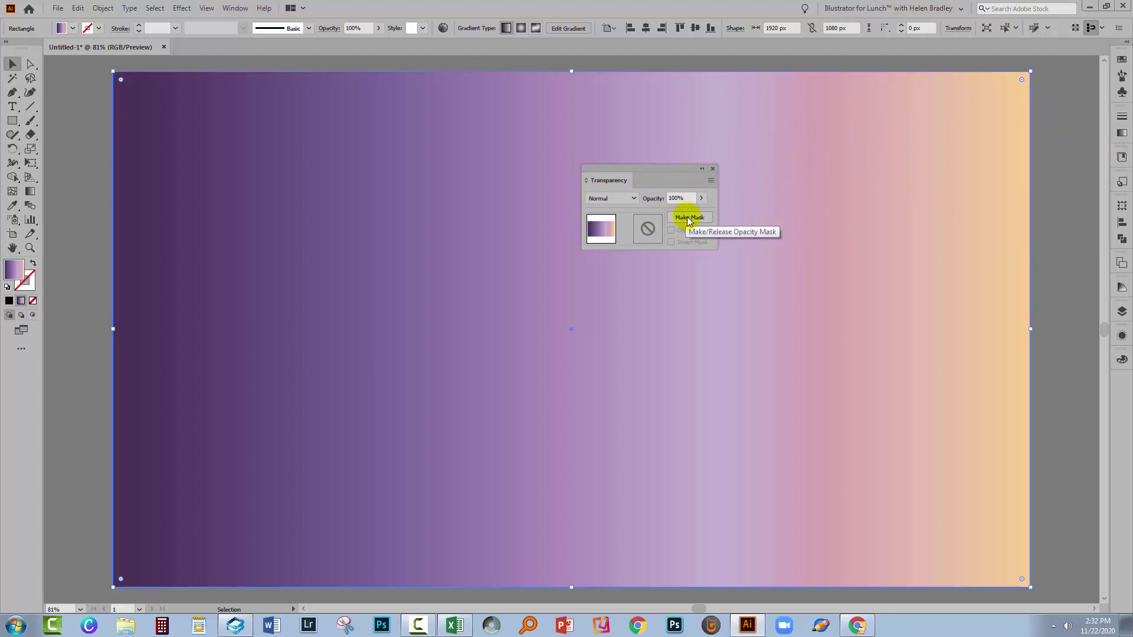
pyautogui.click(689, 217)
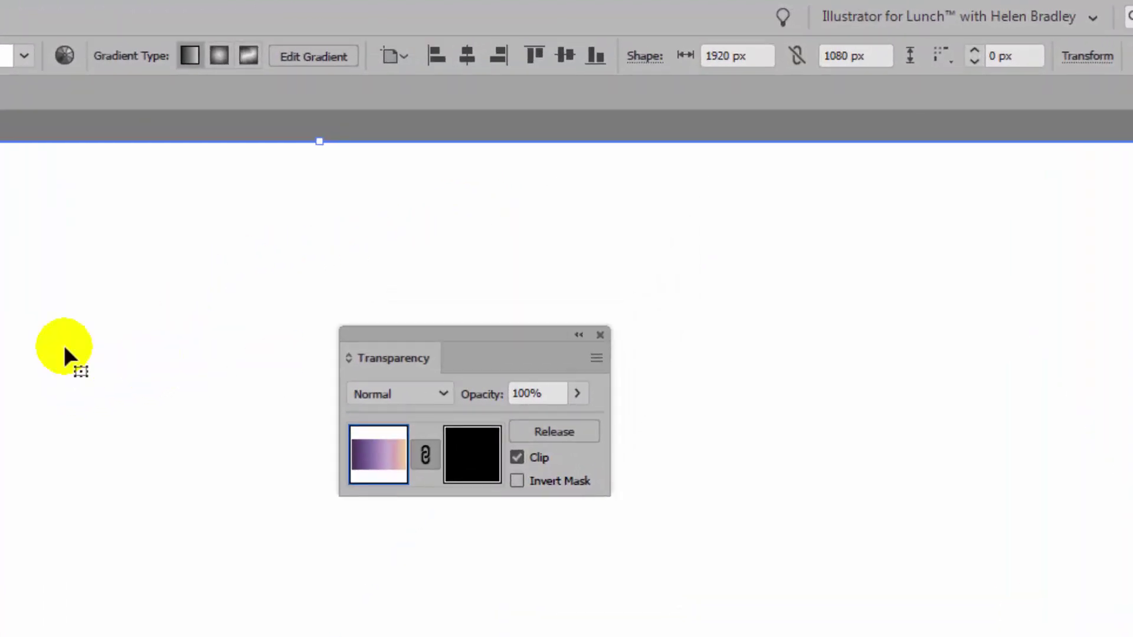
# Step: Paste the copied 1920 × 1080 px dot pattern rectangle into the opacity mask
pyautogui.click(491, 428)
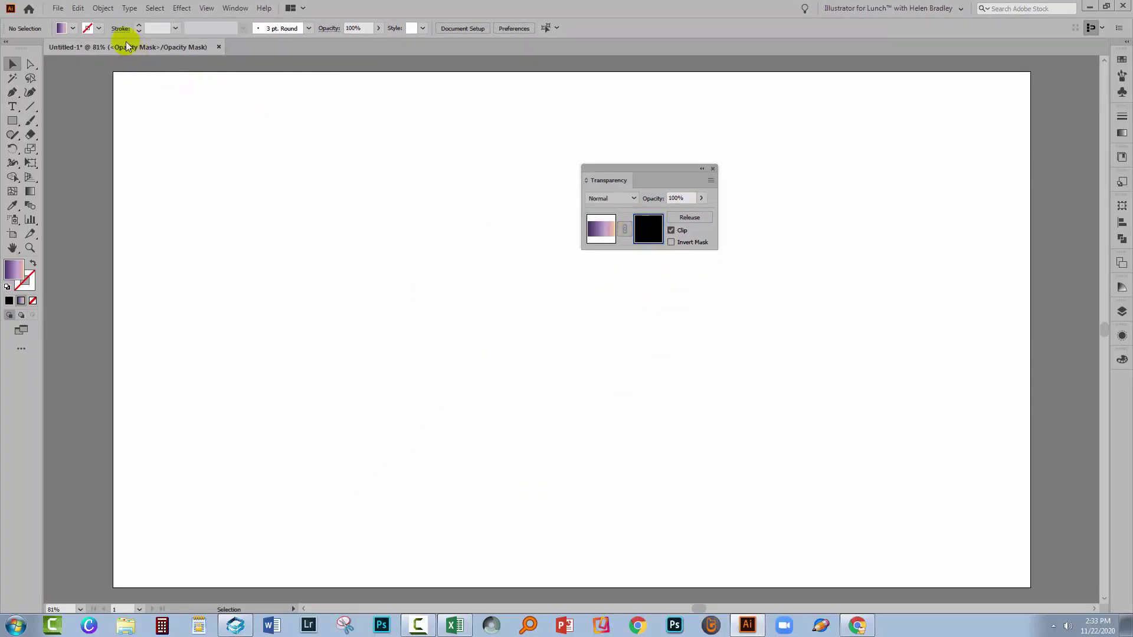
pyautogui.click(79, 10)
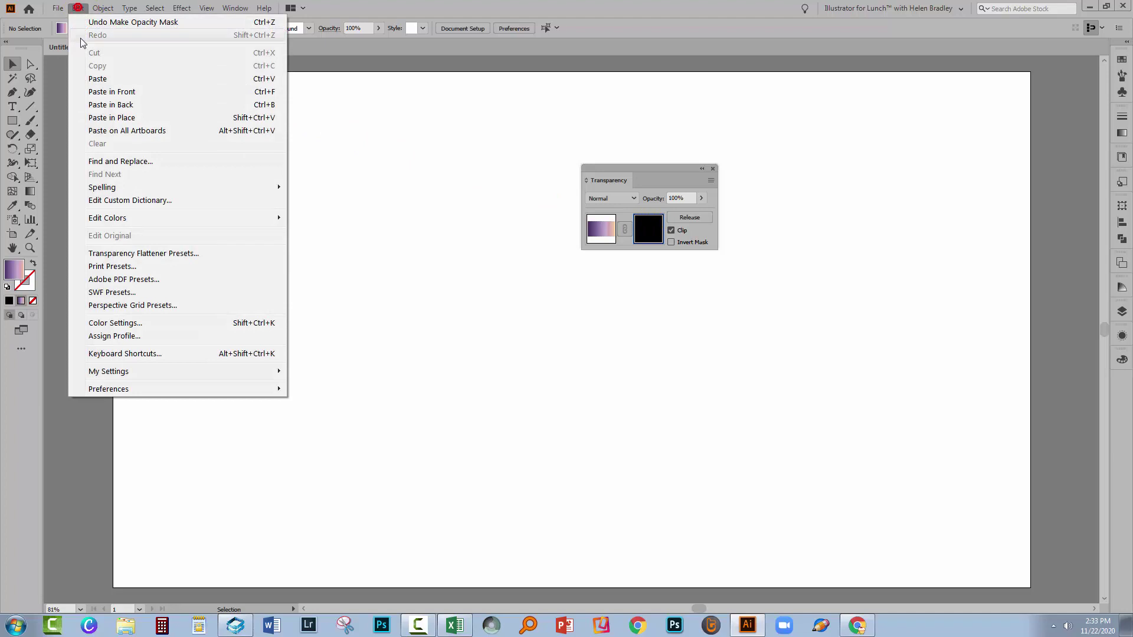
pyautogui.click(97, 79)
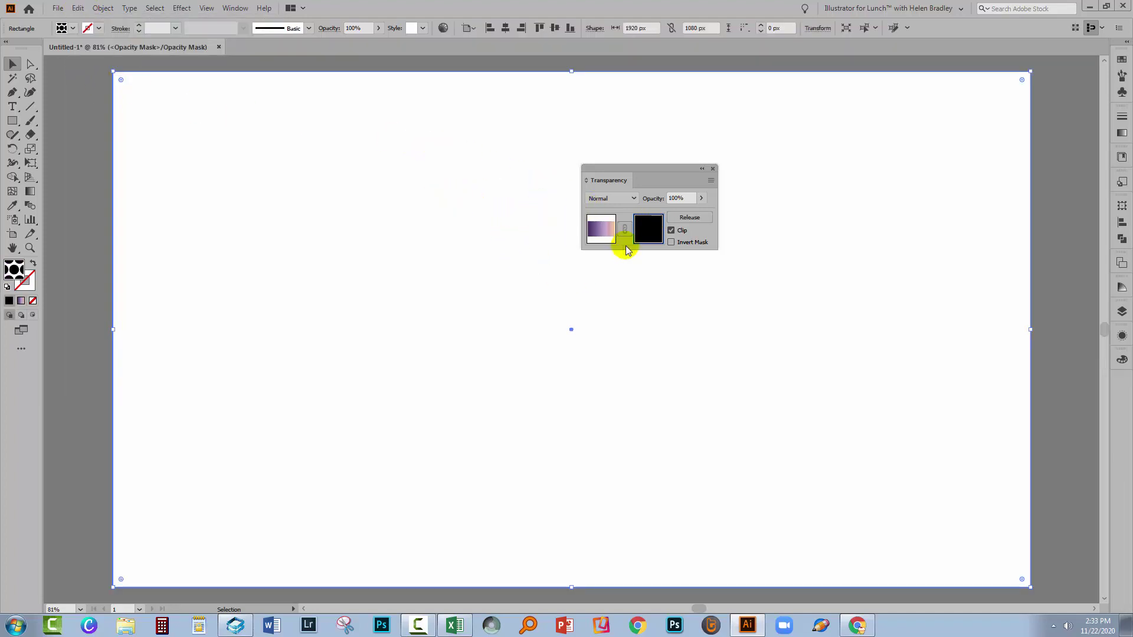
# Step: Invert the opacity mask so the circles reveal the purple-to-peach gradient, then return to the artwork
pyautogui.click(670, 242)
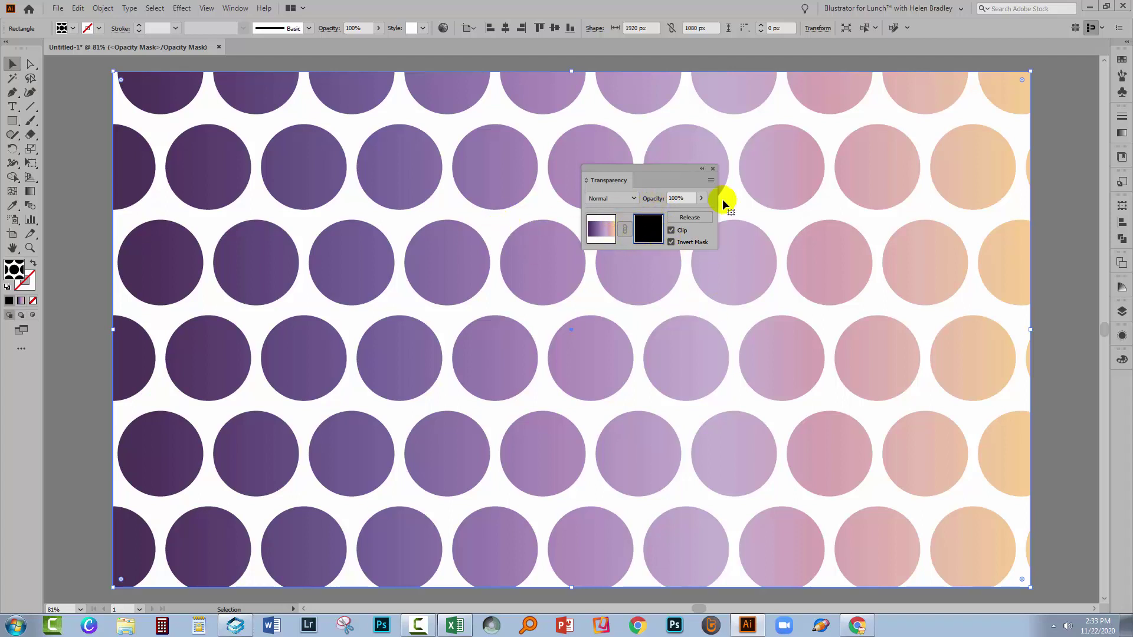
pyautogui.click(1121, 311)
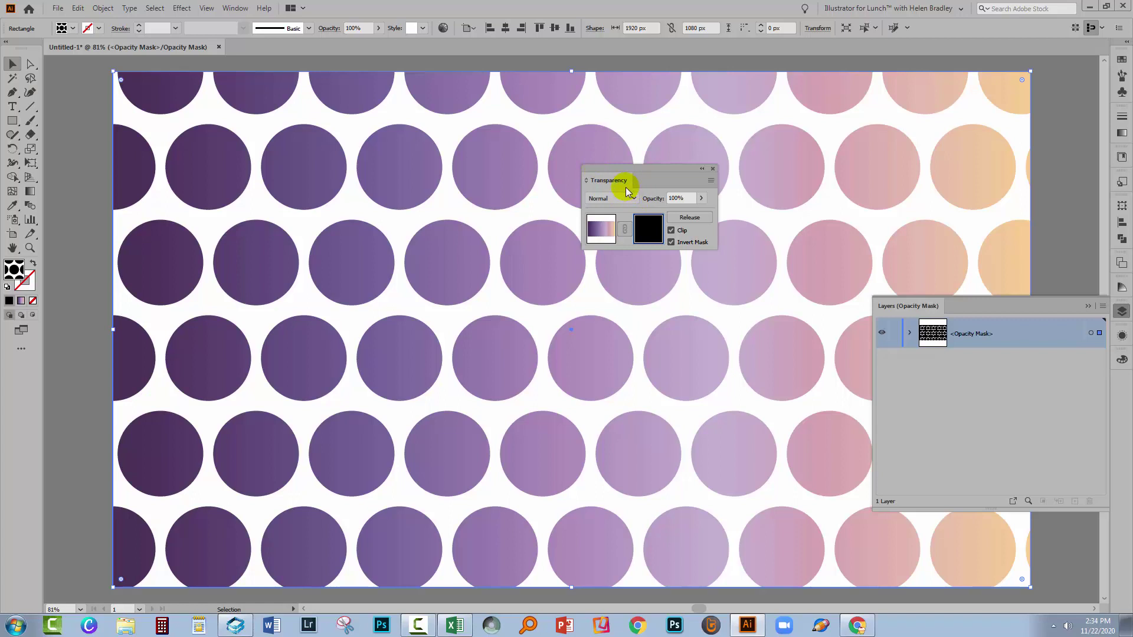
pyautogui.click(596, 228)
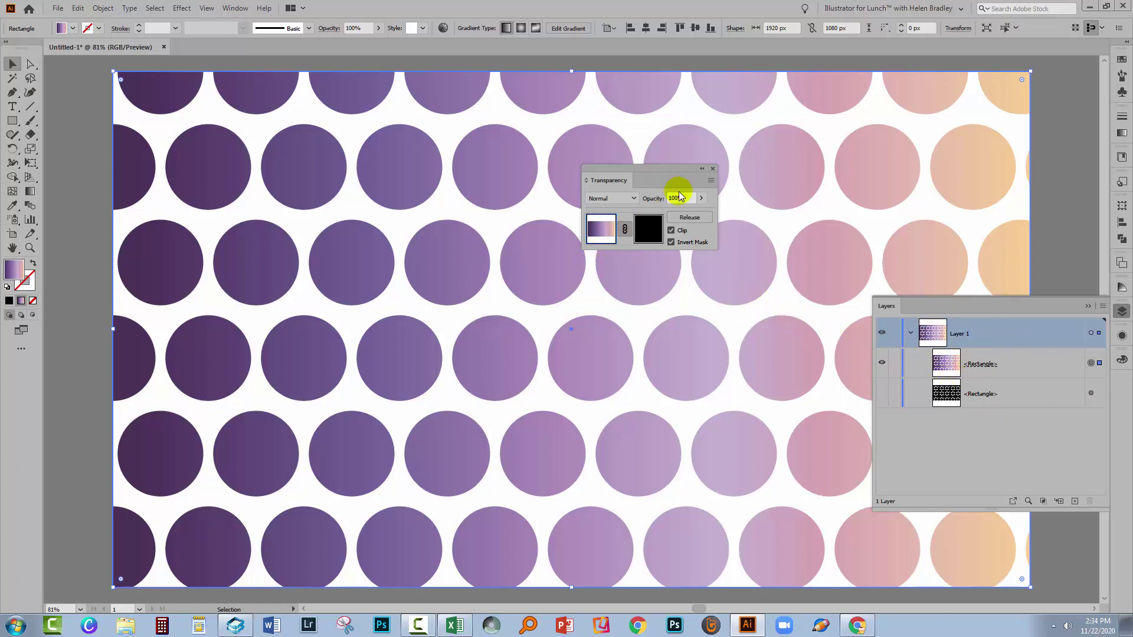
# Step: Close the Transparency and Layers panels and bring up Appearance for the gradient path
pyautogui.click(713, 169)
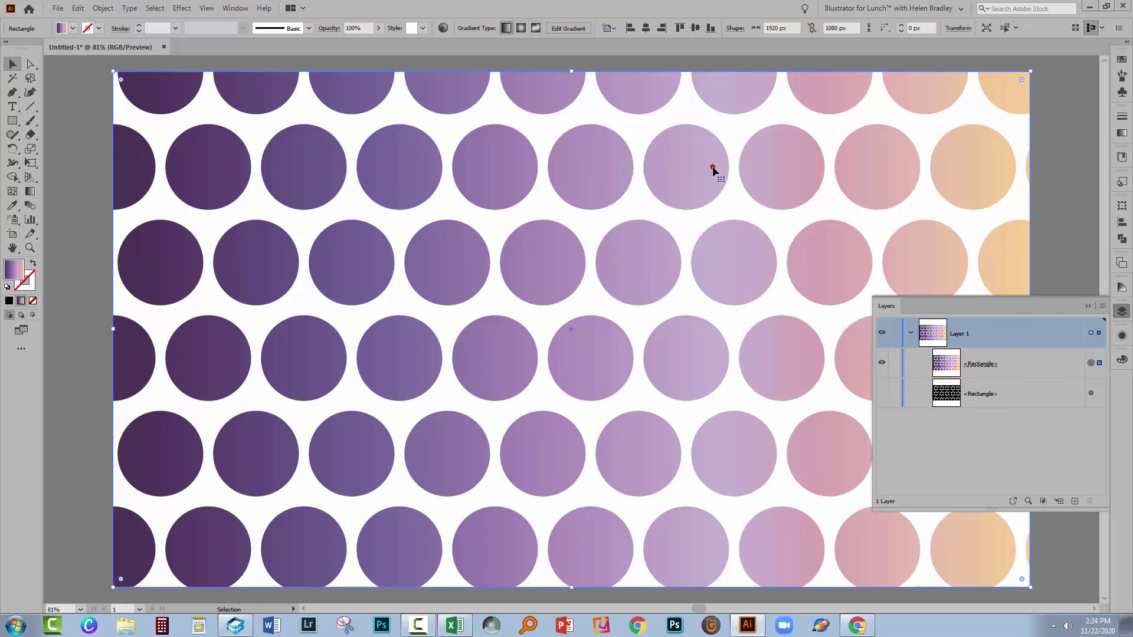
pyautogui.click(1086, 306)
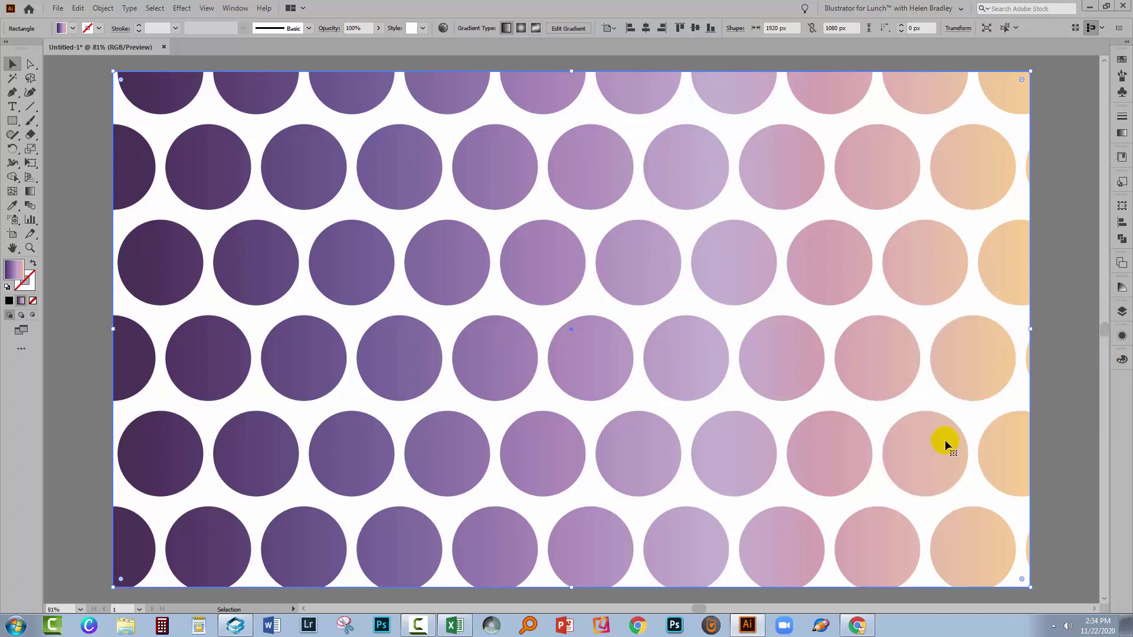
pyautogui.click(1120, 337)
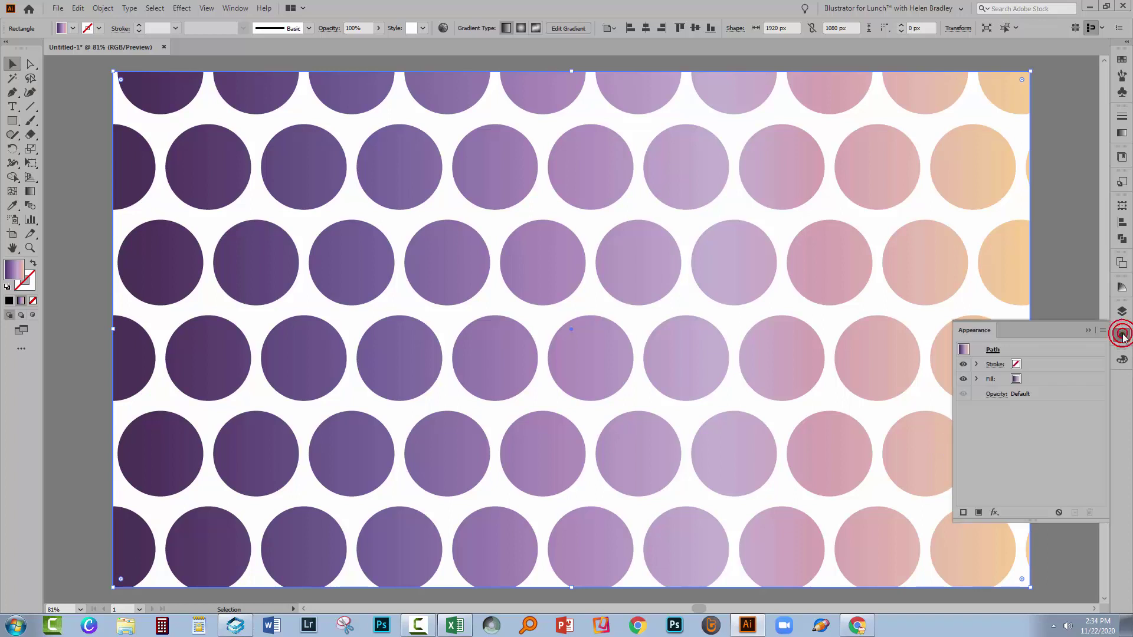
# Step: Review the Opacity mask link and Invert Mask, toggling each off and back on
pyautogui.click(995, 393)
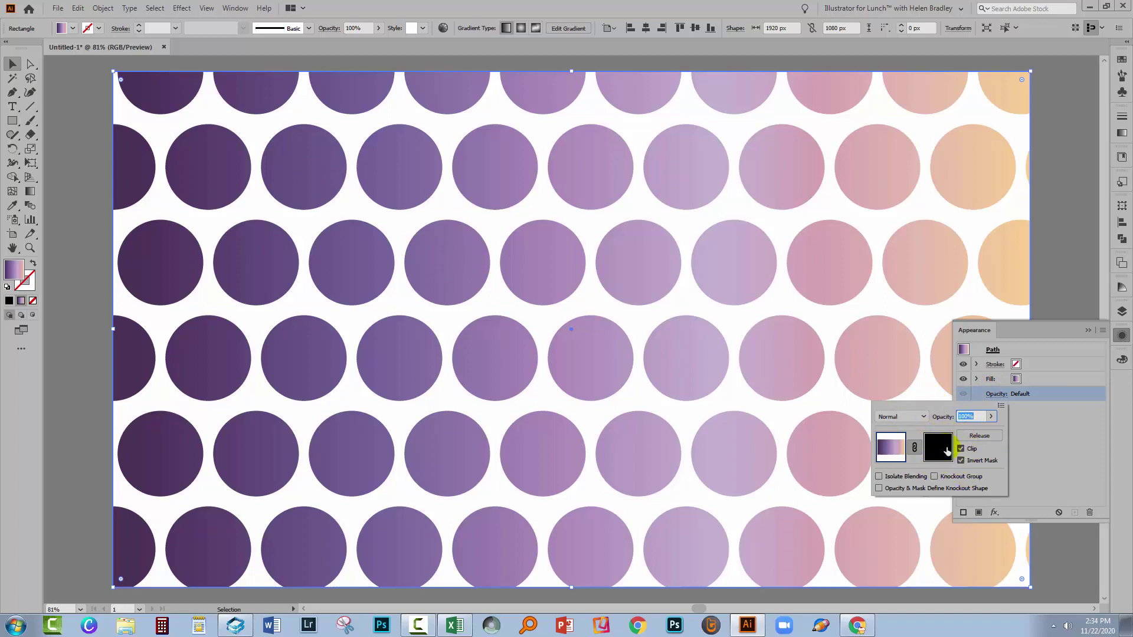
pyautogui.click(914, 447)
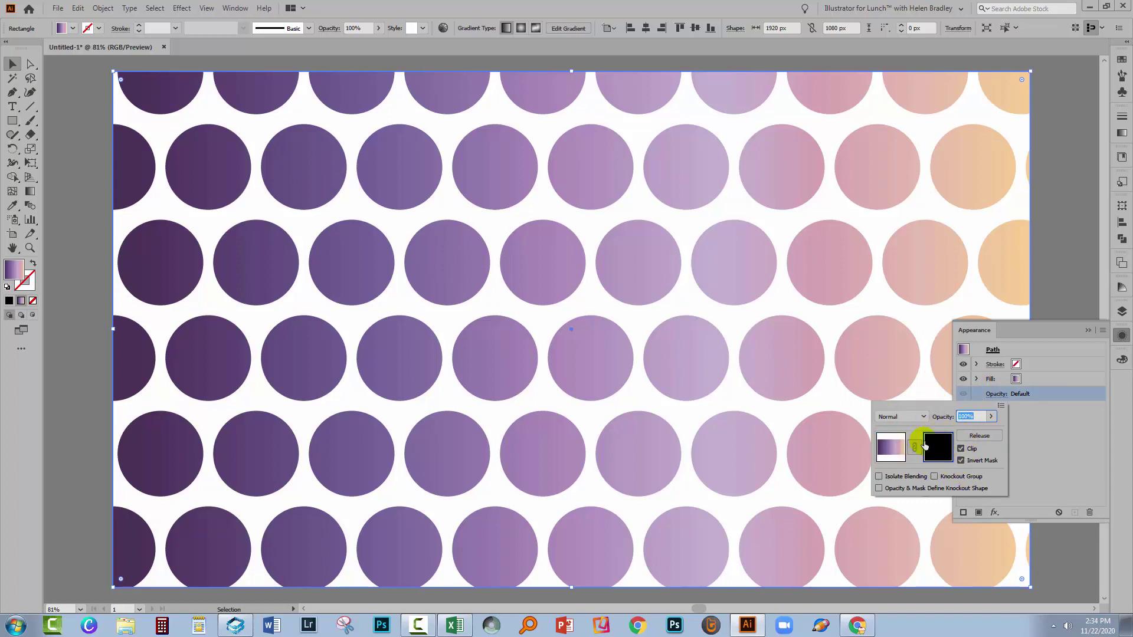
pyautogui.click(960, 461)
pyautogui.click(961, 460)
pyautogui.click(891, 447)
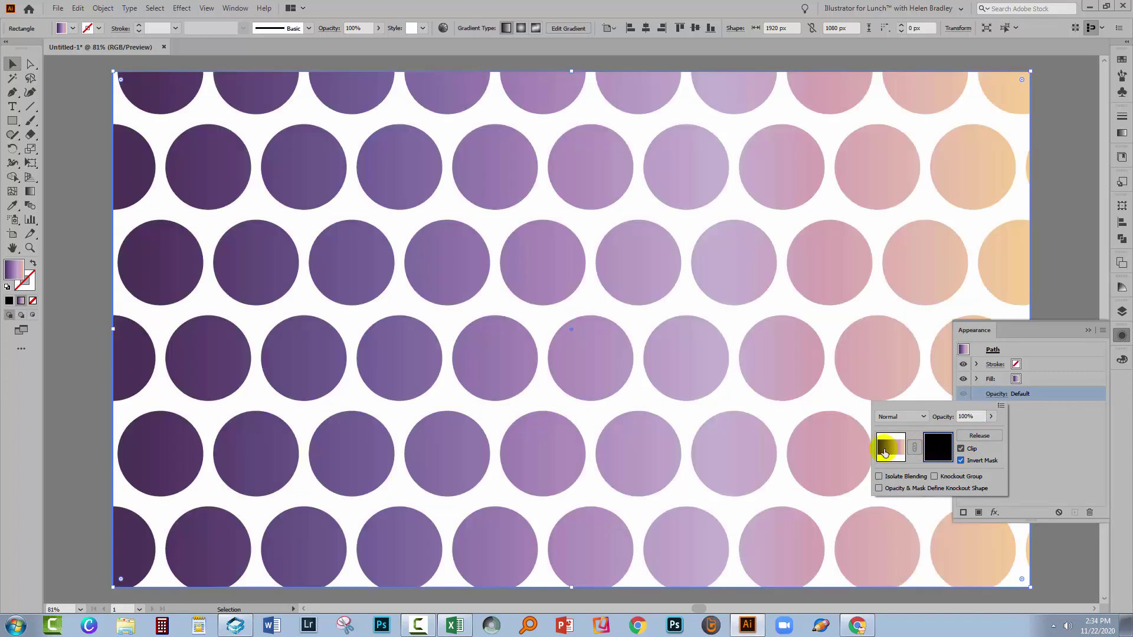
pyautogui.click(914, 447)
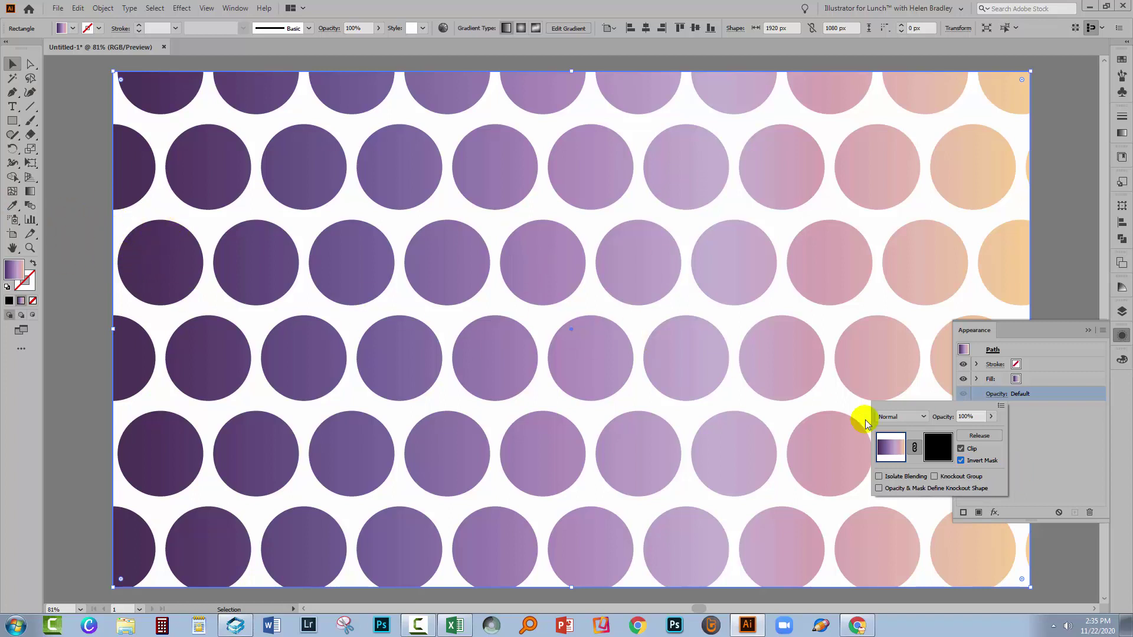
# Step: Reopen the Transparency panel from the Window menu, reposition it, and close Appearance
pyautogui.click(1068, 436)
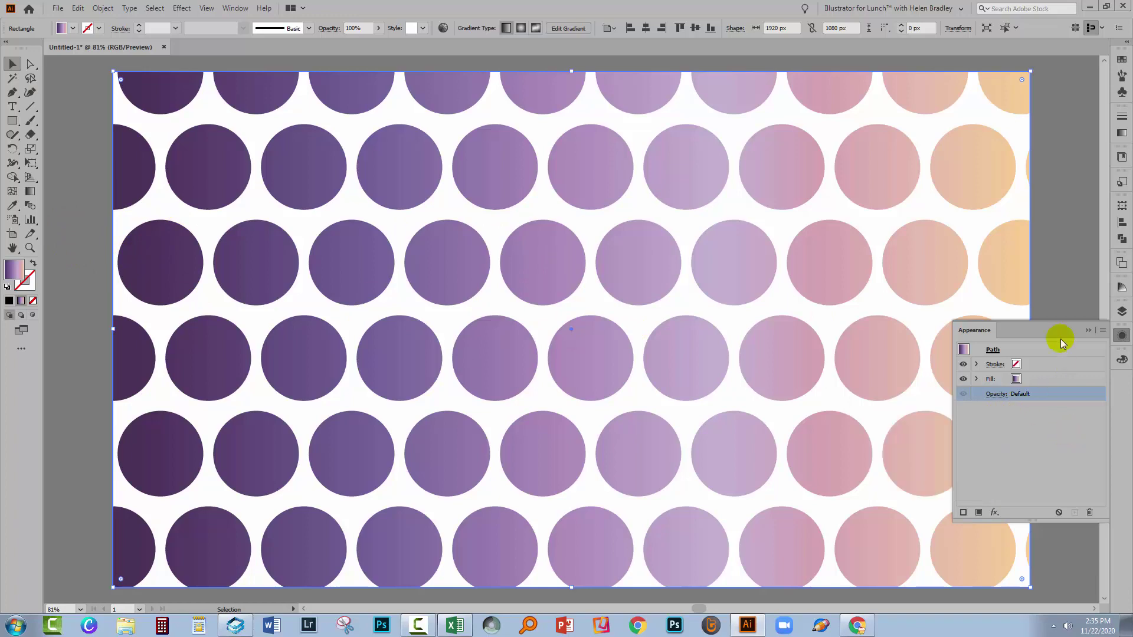
pyautogui.click(236, 8)
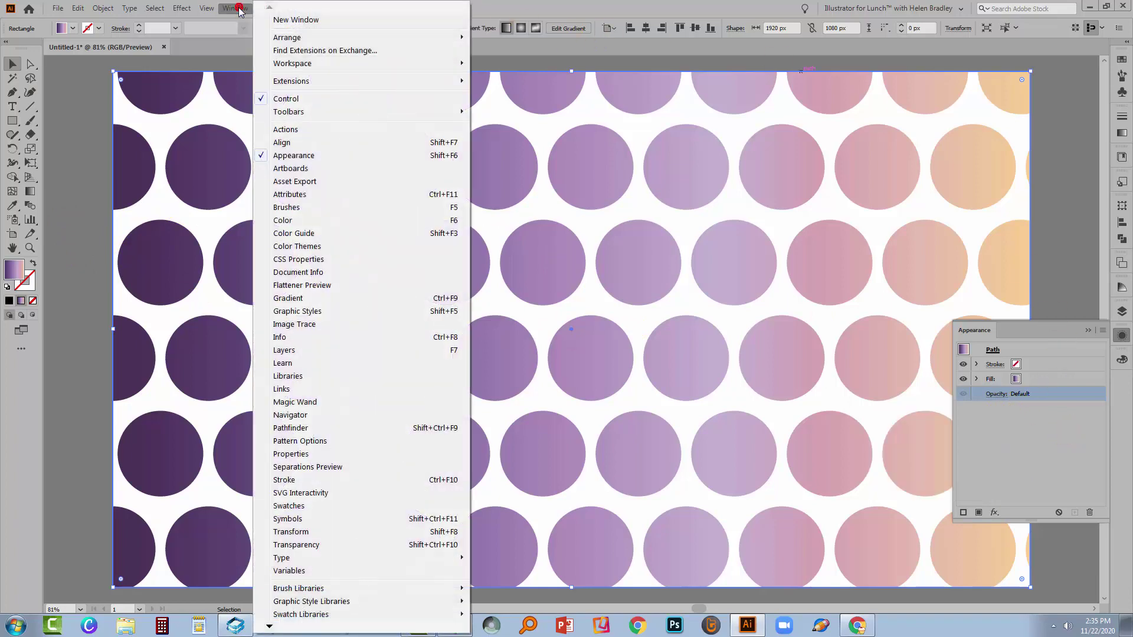
pyautogui.click(328, 544)
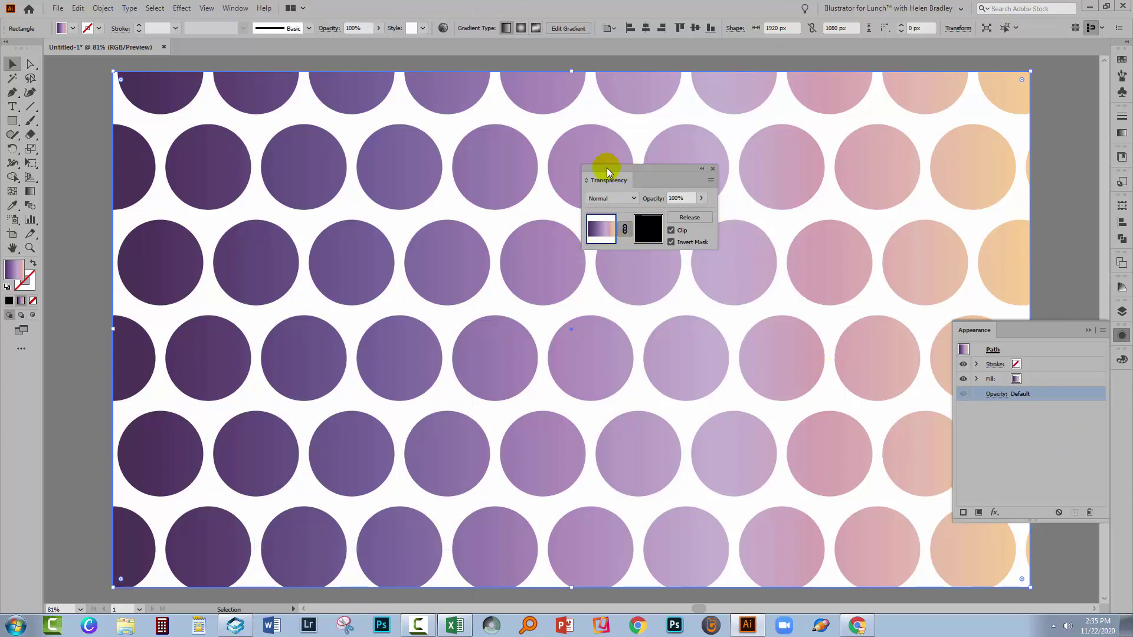
pyautogui.moveTo(605, 168); pyautogui.dragTo(761, 229)
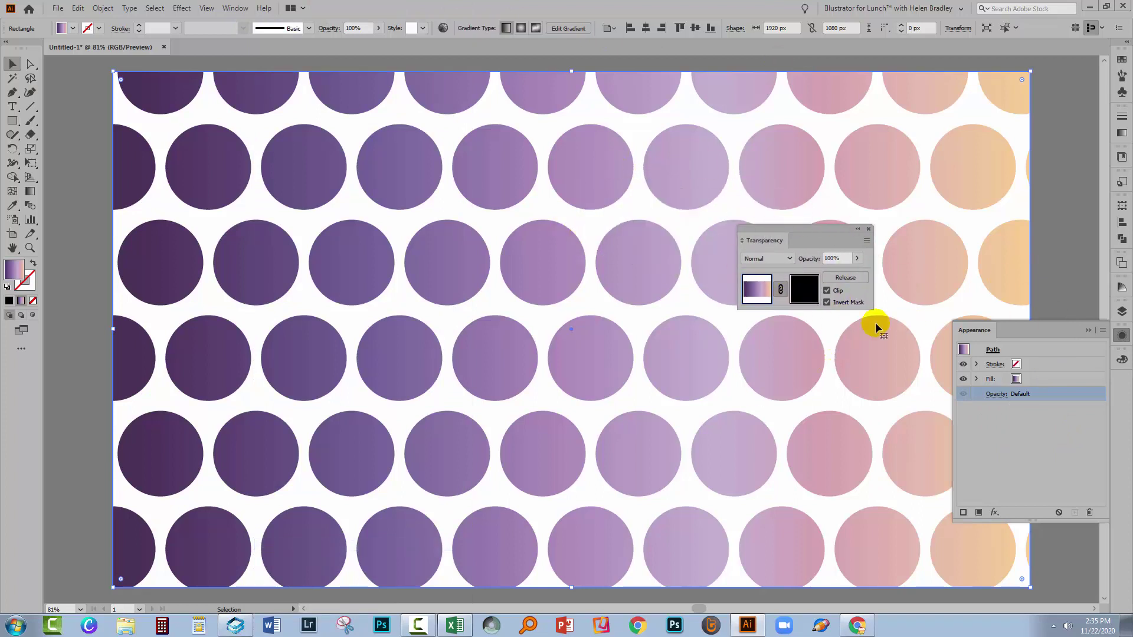
pyautogui.click(1087, 331)
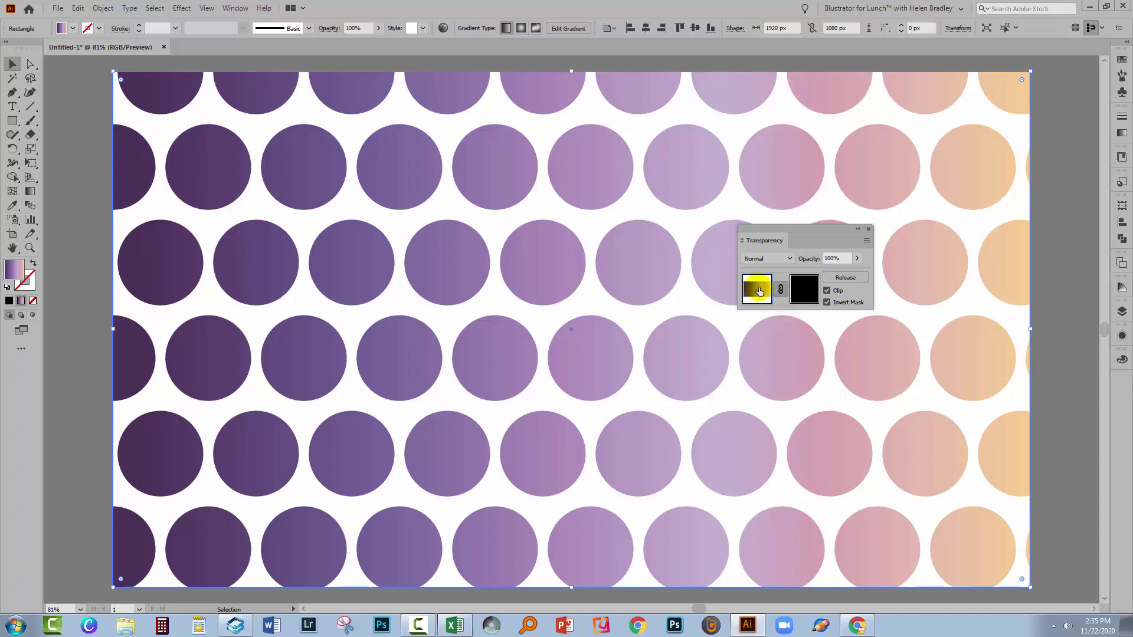
# Step: Select the mask, then the artwork thumbnail, and deselect everything on the canvas
pyautogui.click(803, 289)
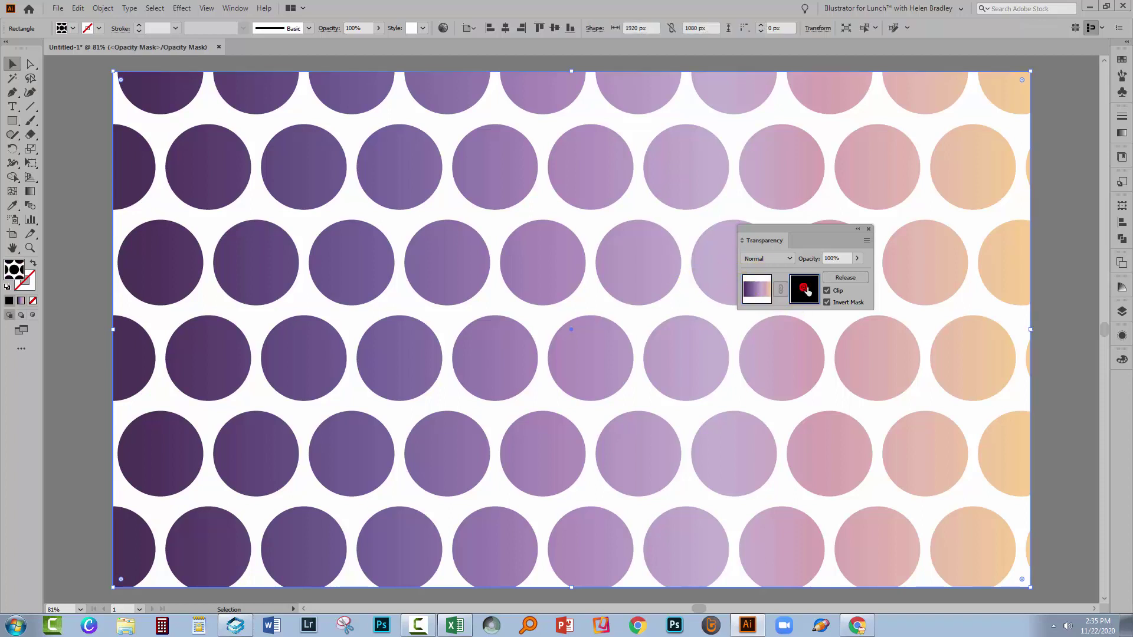
pyautogui.click(753, 289)
pyautogui.click(118, 308)
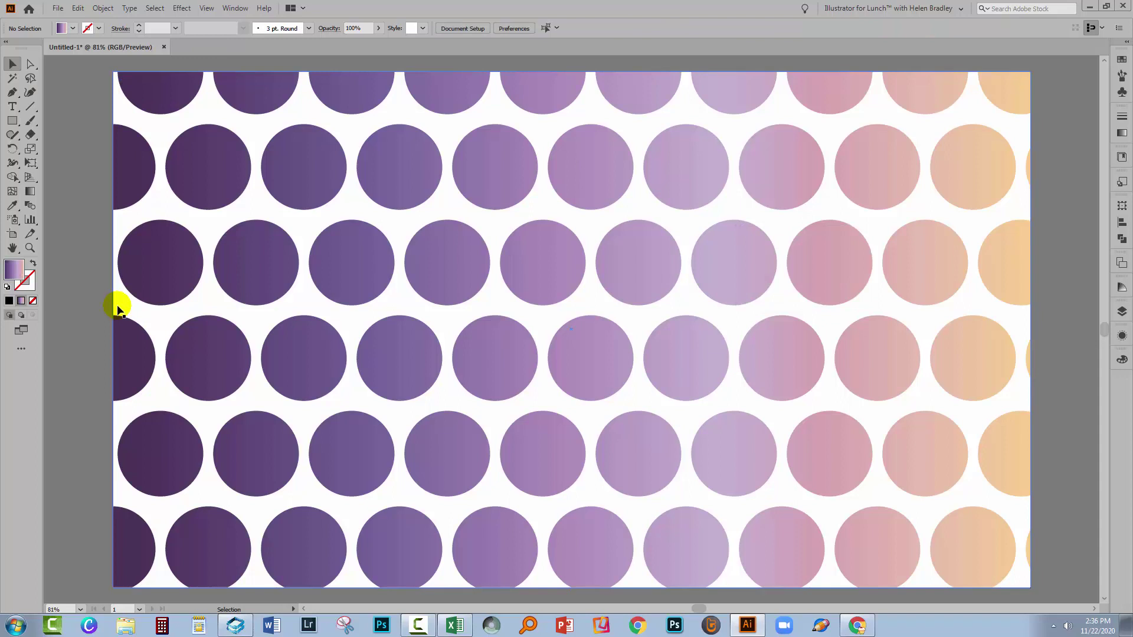